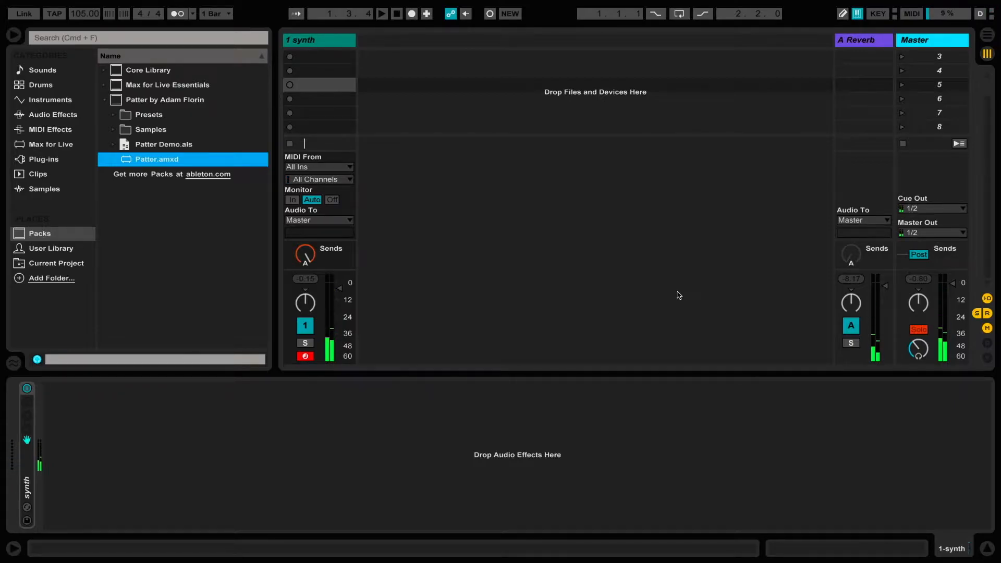
Step: Load the Patter device onto the synth track and play it briefly
double_click(175, 162)
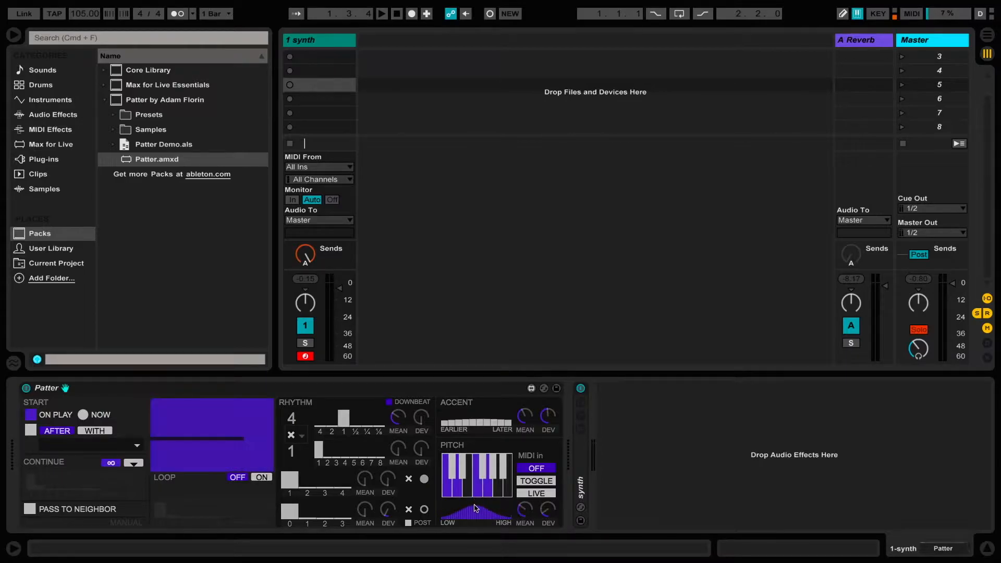
click(382, 13)
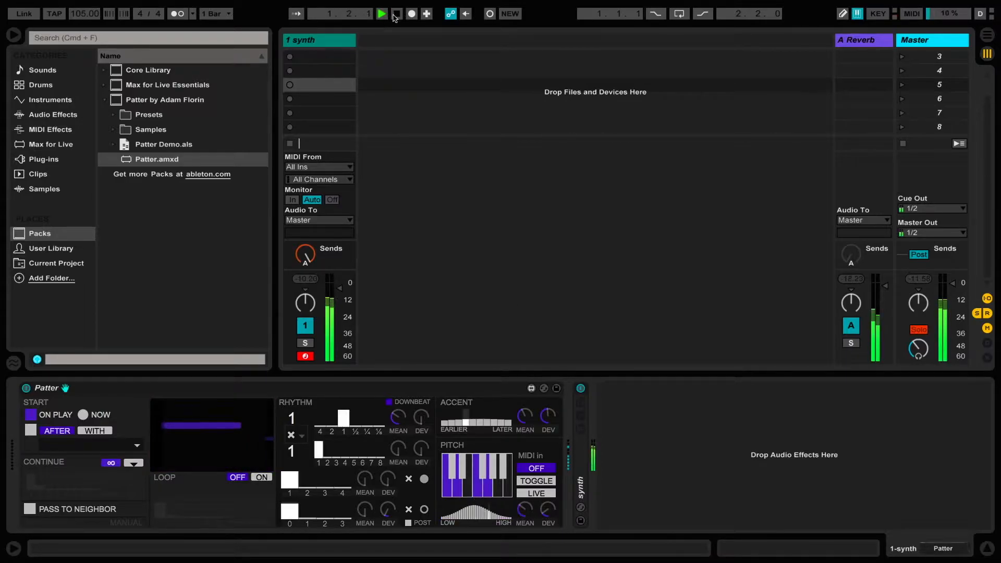
click(396, 14)
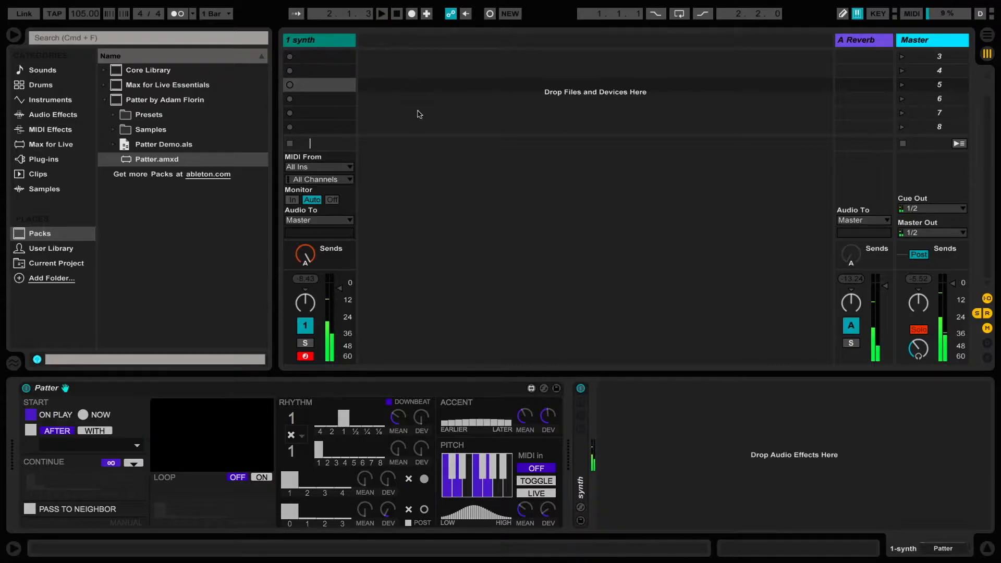
Step: Add a MIDI Effect Rack to the synth track, move the Patter device into it and test playback
click(60, 131)
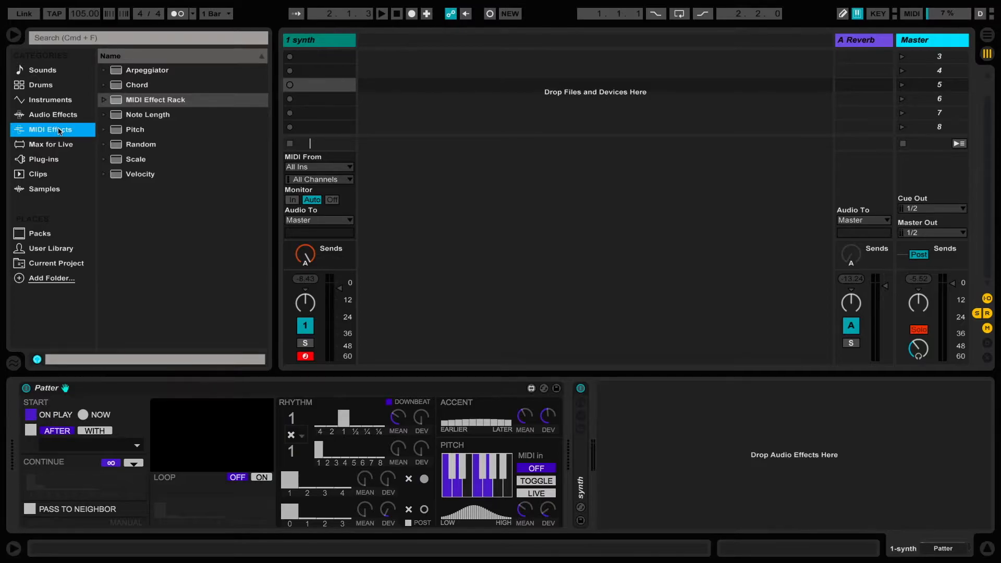
double_click(122, 101)
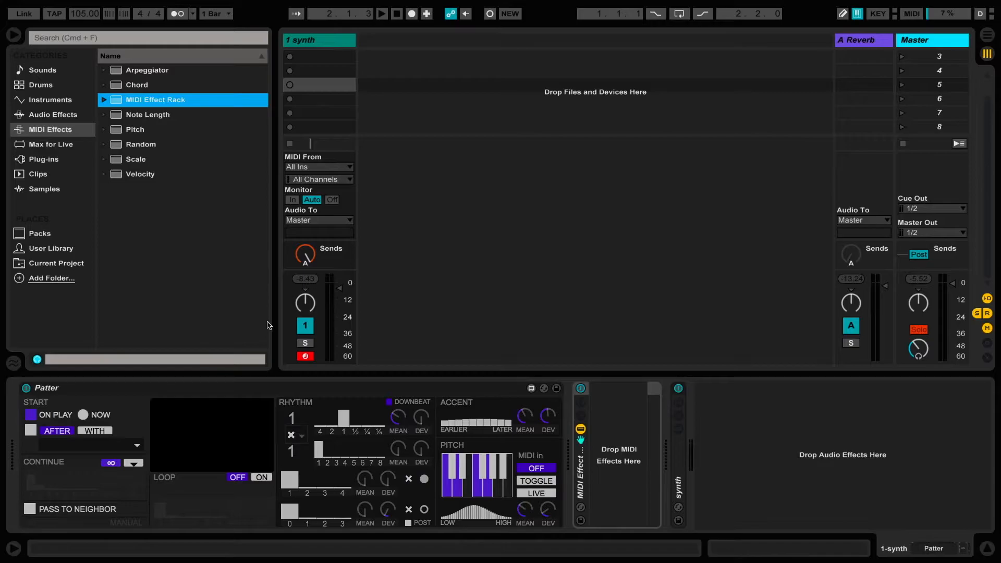
drag(65, 388, 626, 427)
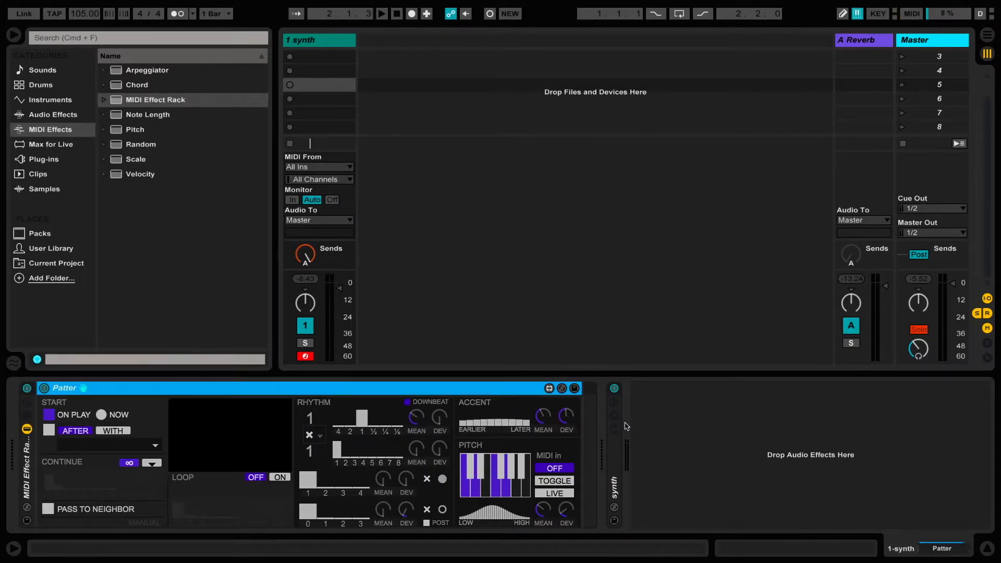
key(space)
key(space)
Step: Show the MIDI Effect Rack's chain list and play Patter through its chain
click(27, 417)
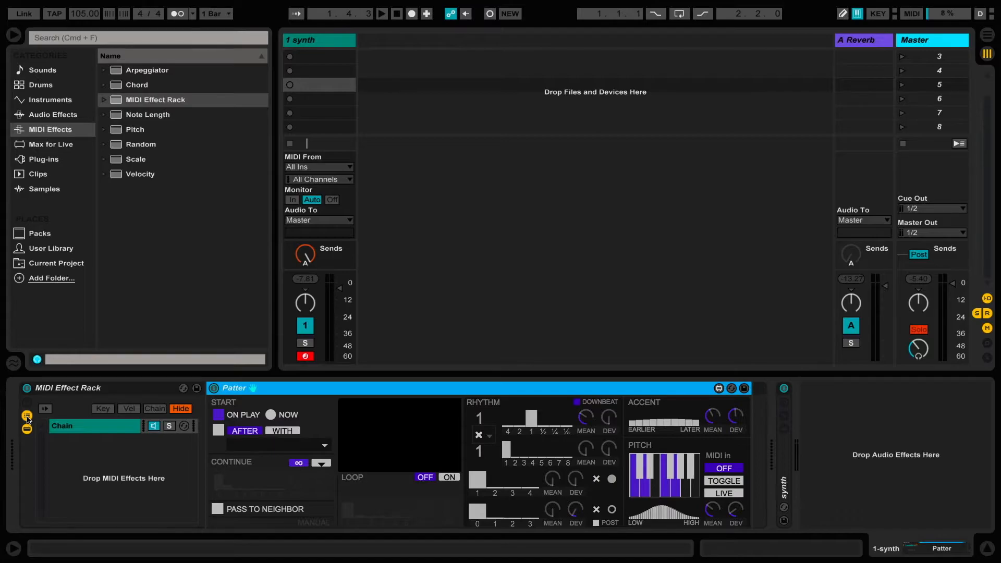
key(space)
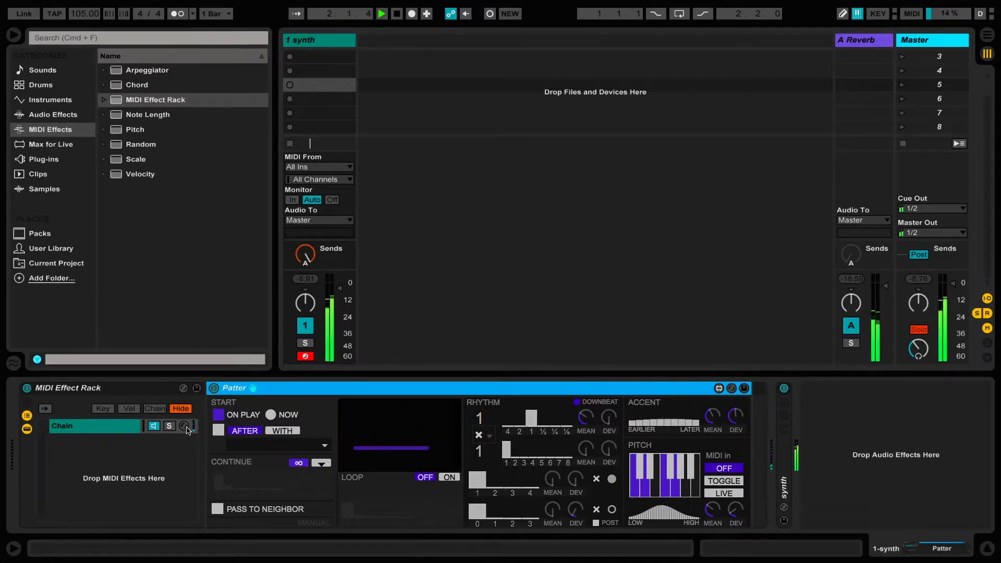
key(space)
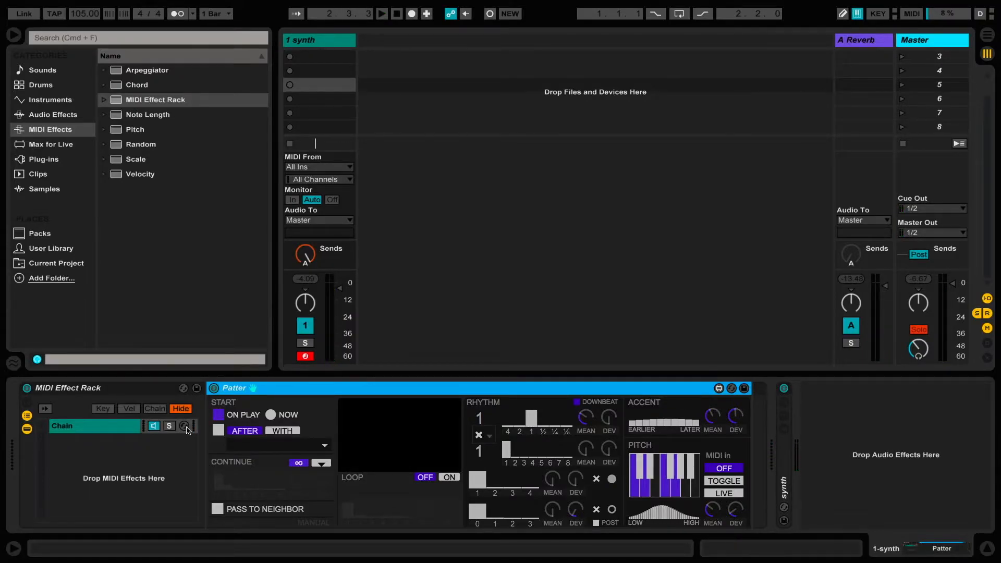
Step: Rename both the rack's chain and the Patter device inside it to A
click(117, 431)
key(super+r)
text(A)
key(Return)
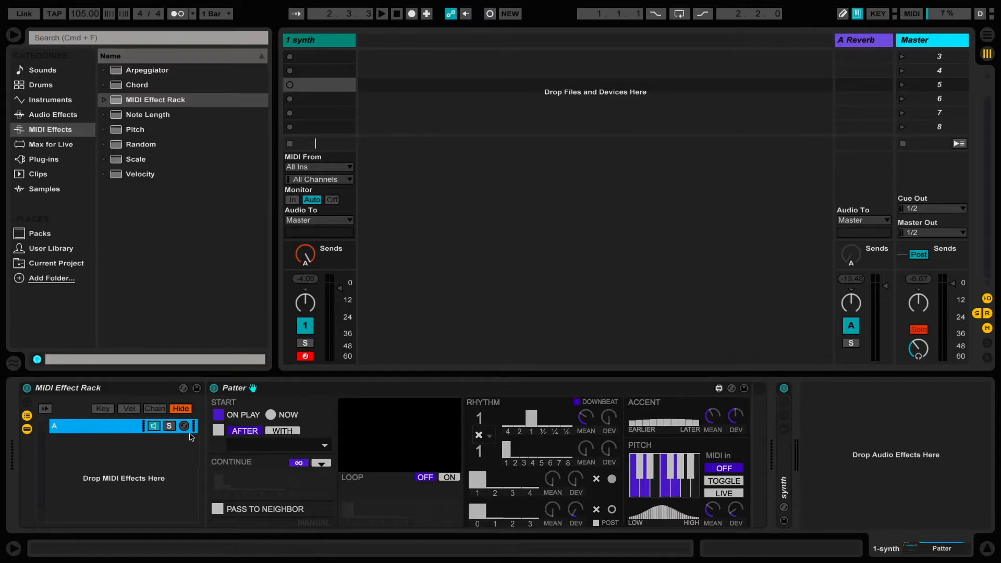
click(232, 393)
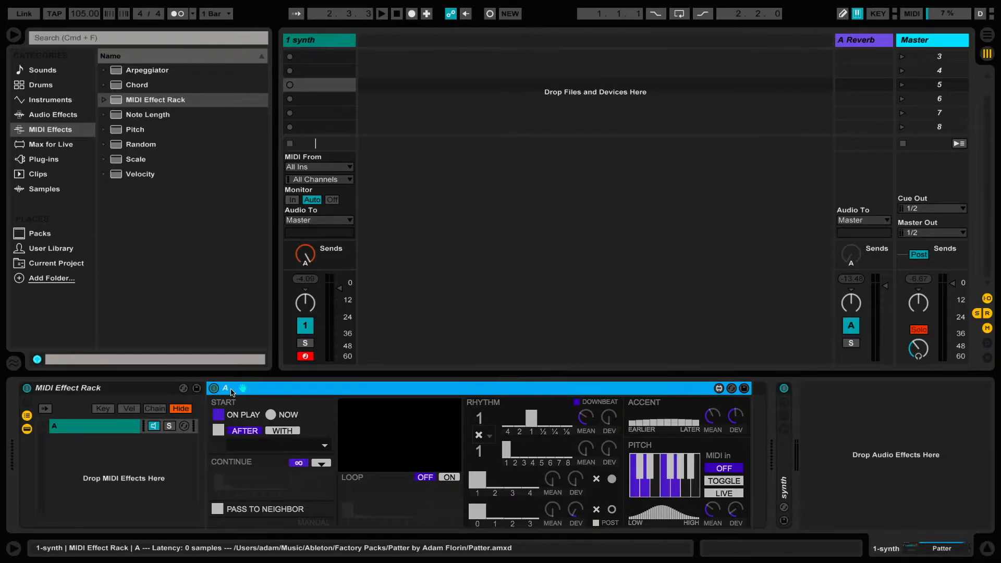
Step: Duplicate chain A, audition both chains, and rename the copied chain and its Patter device to B
right_click(129, 427)
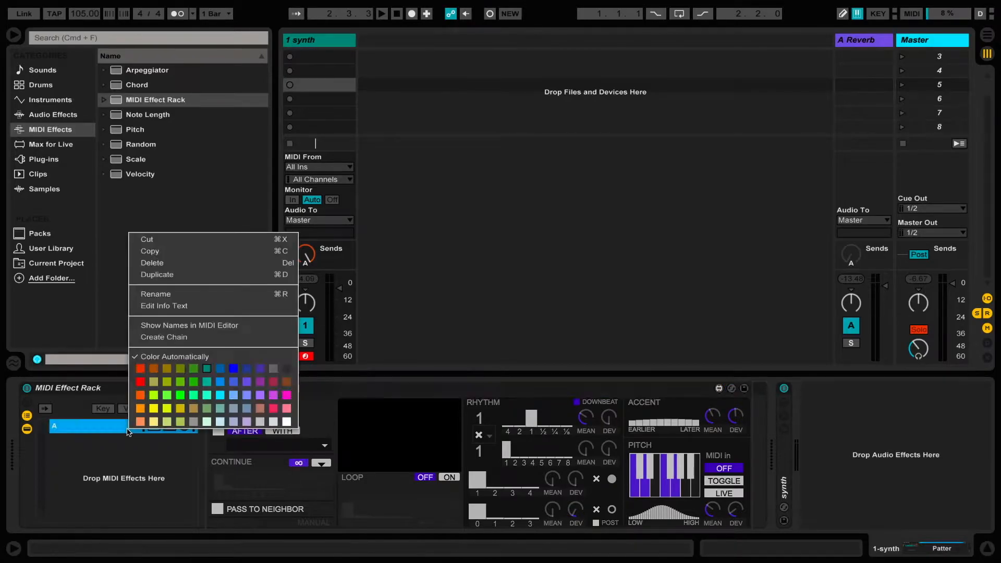
click(212, 275)
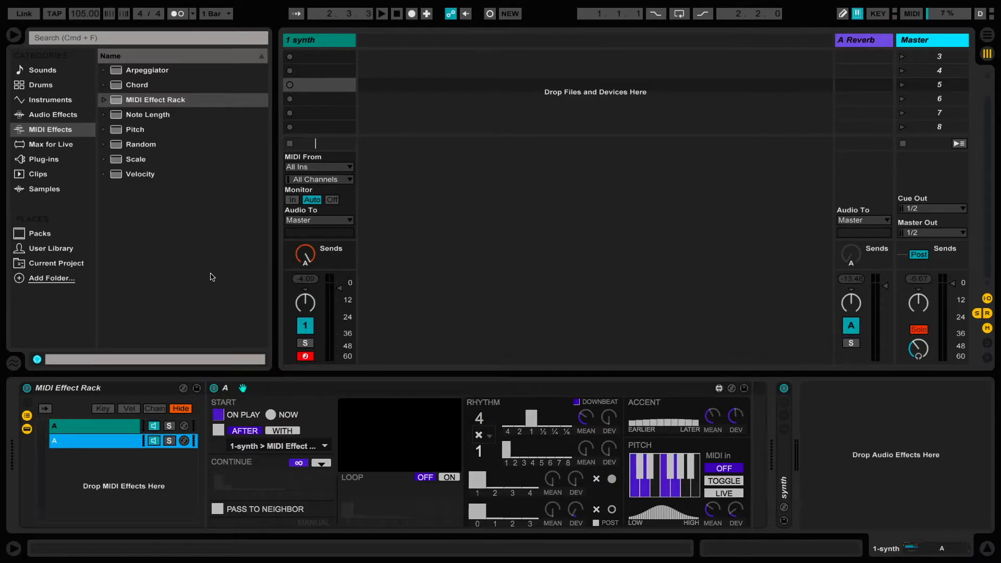
click(382, 14)
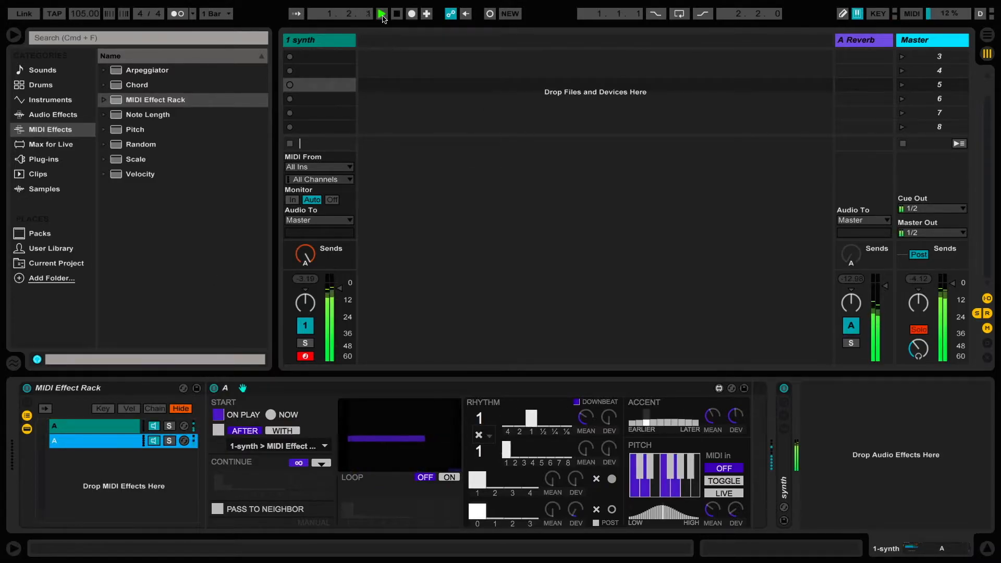
click(397, 14)
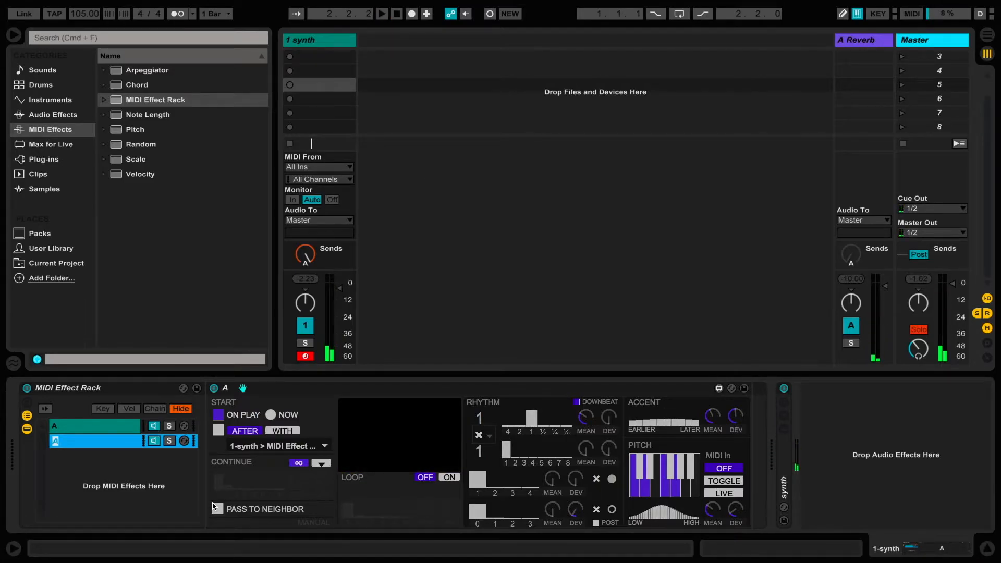
click(257, 389)
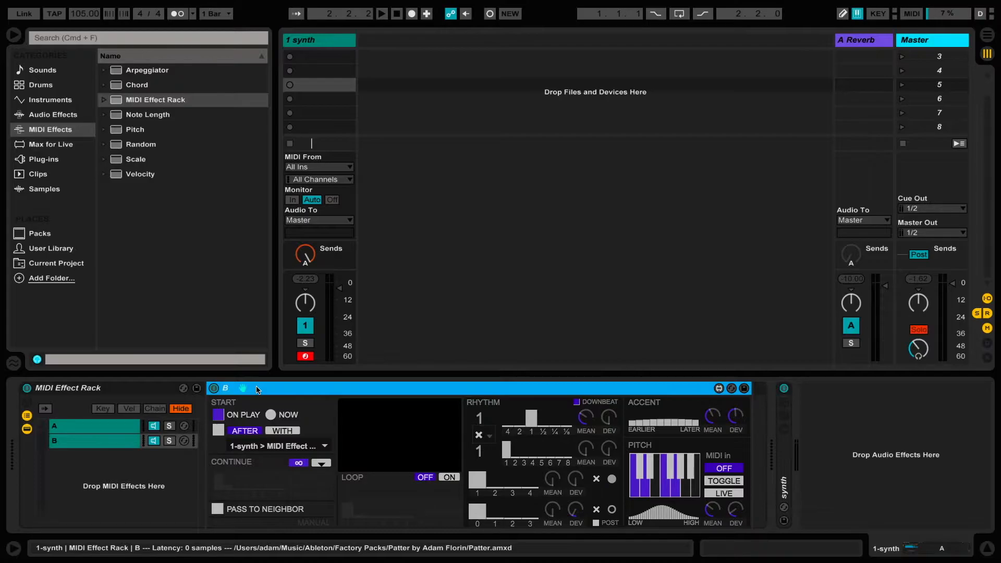
Step: Enable the After start trigger on devices A and B, and turn off On Play for device B
click(137, 430)
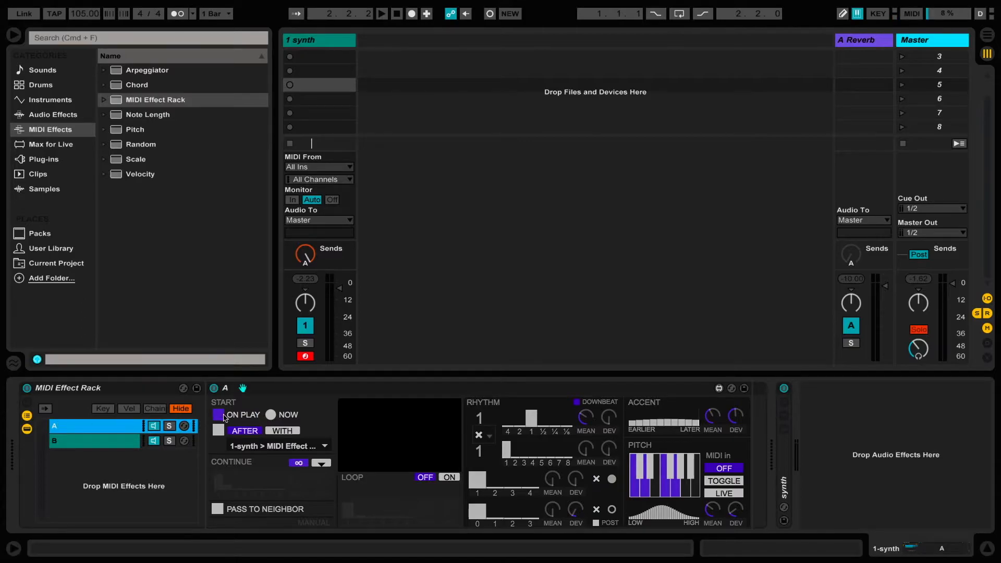
click(219, 432)
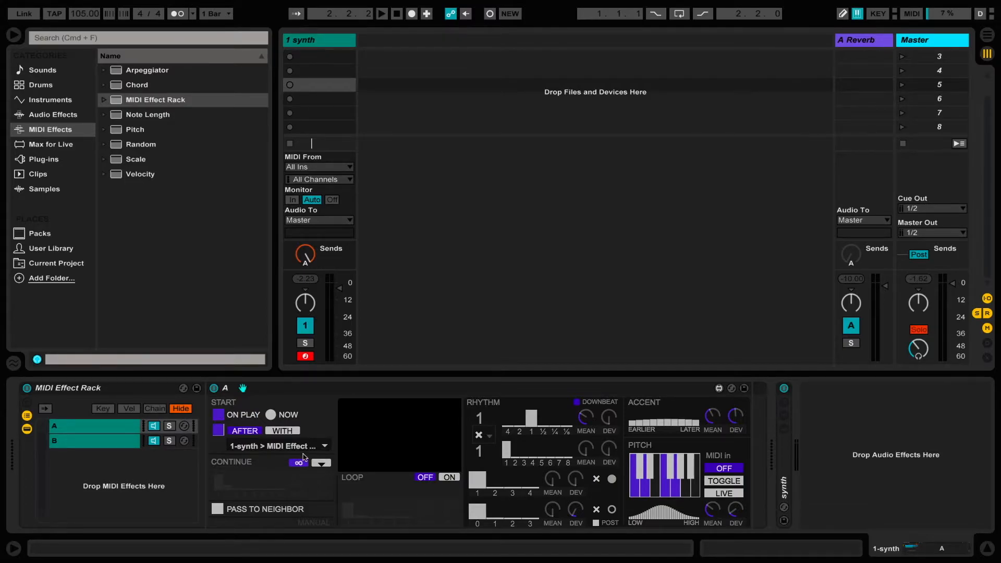
click(120, 446)
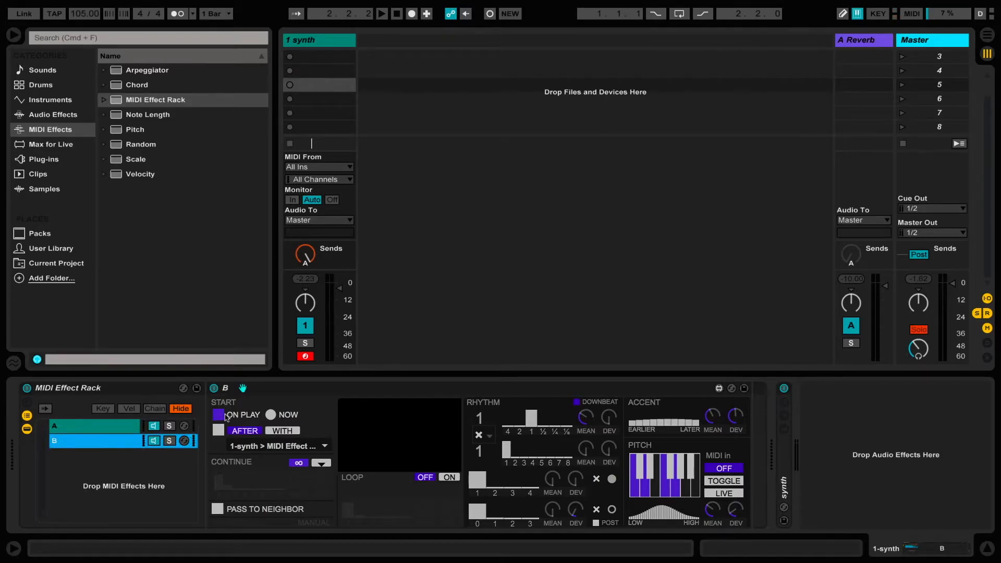
click(219, 415)
click(218, 430)
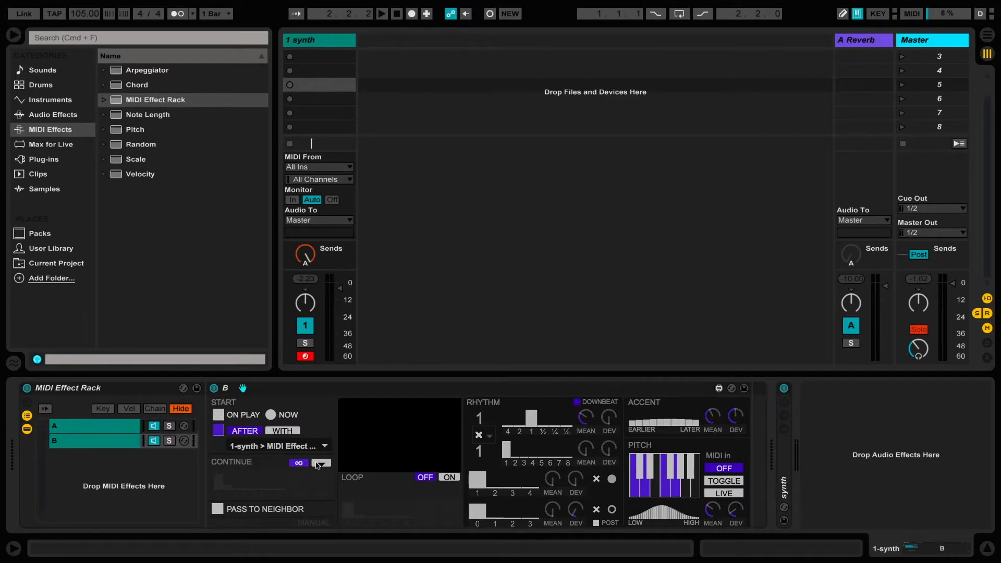
Step: Switch the Continue setting of devices B and A from infinite to a limited count, and audition the two chains
click(320, 464)
click(127, 429)
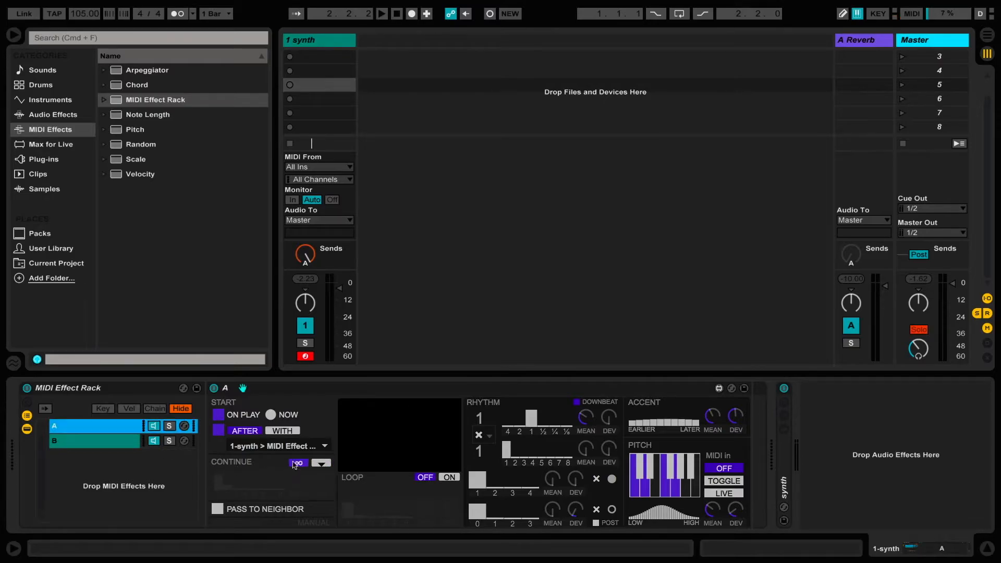
click(382, 14)
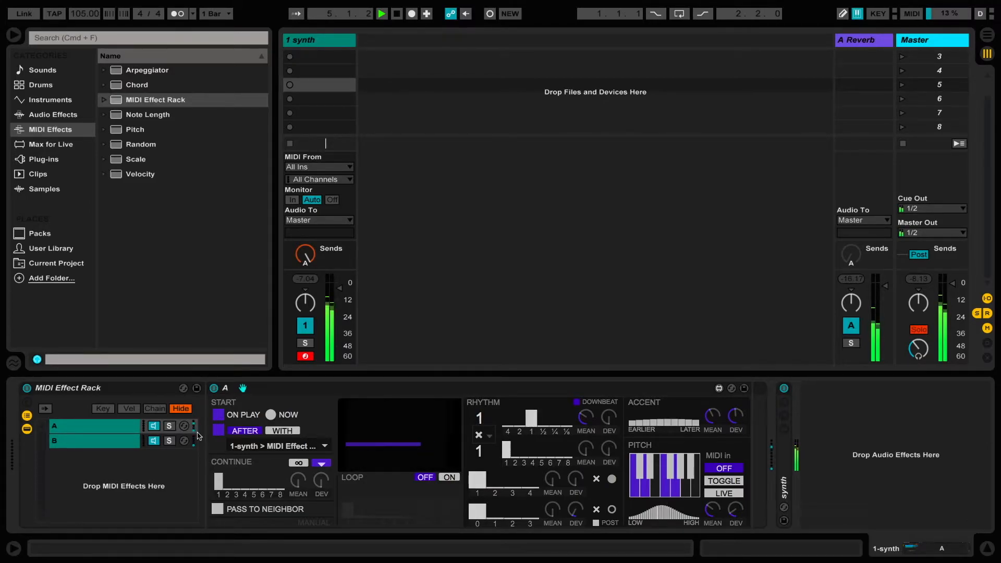
click(26, 430)
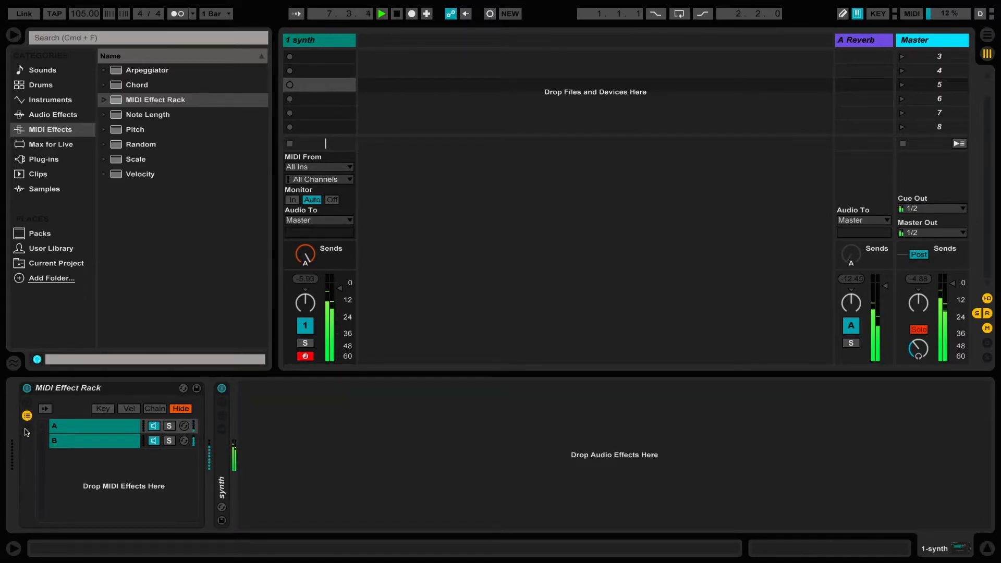
click(27, 429)
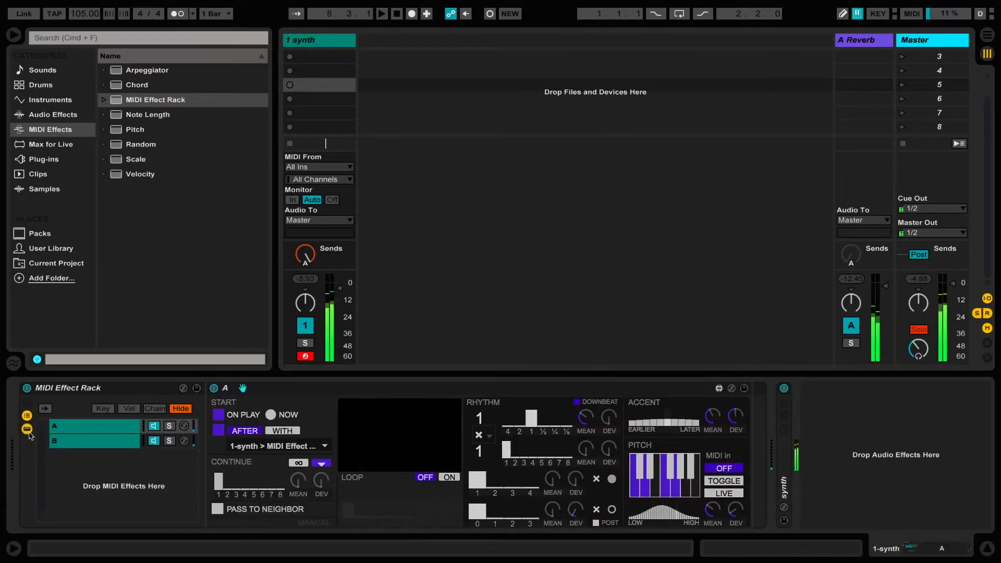
Step: Duplicate the Patter device B within chain B
click(84, 446)
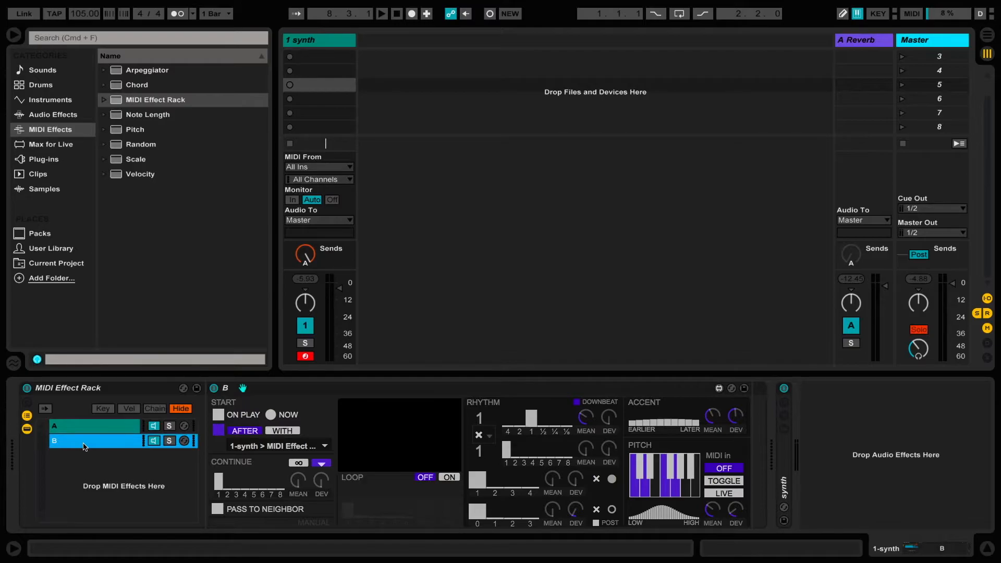
click(284, 396)
right_click(284, 396)
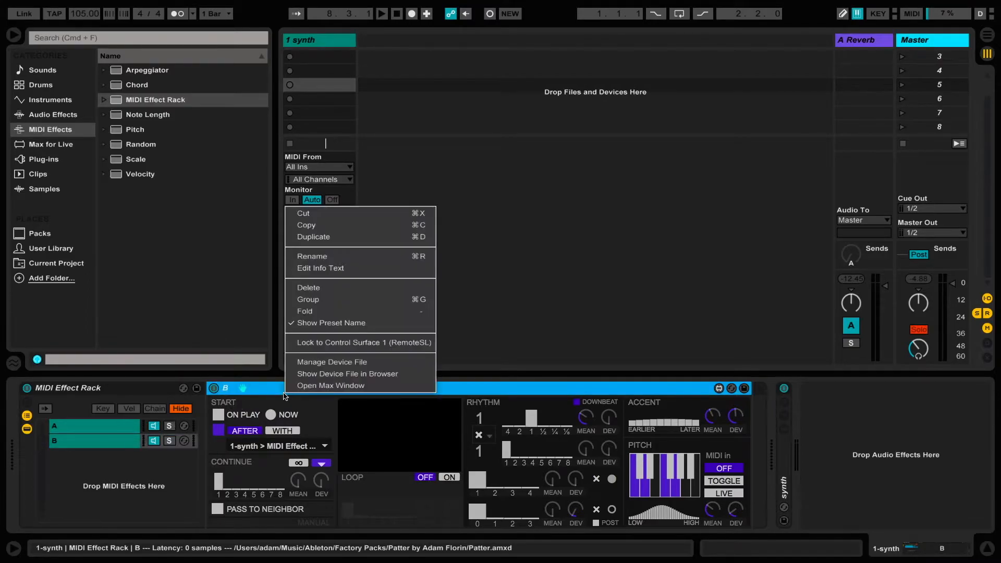
click(313, 238)
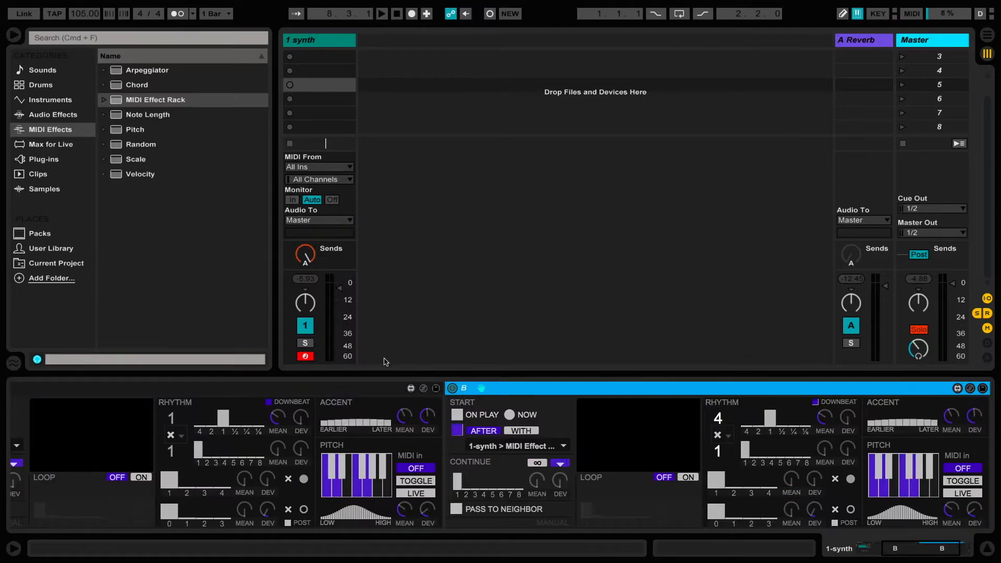
Step: Rename the two Patter devices in chain B to B1 and B2
click(418, 384)
key(super+r)
text(B1)
key(Return)
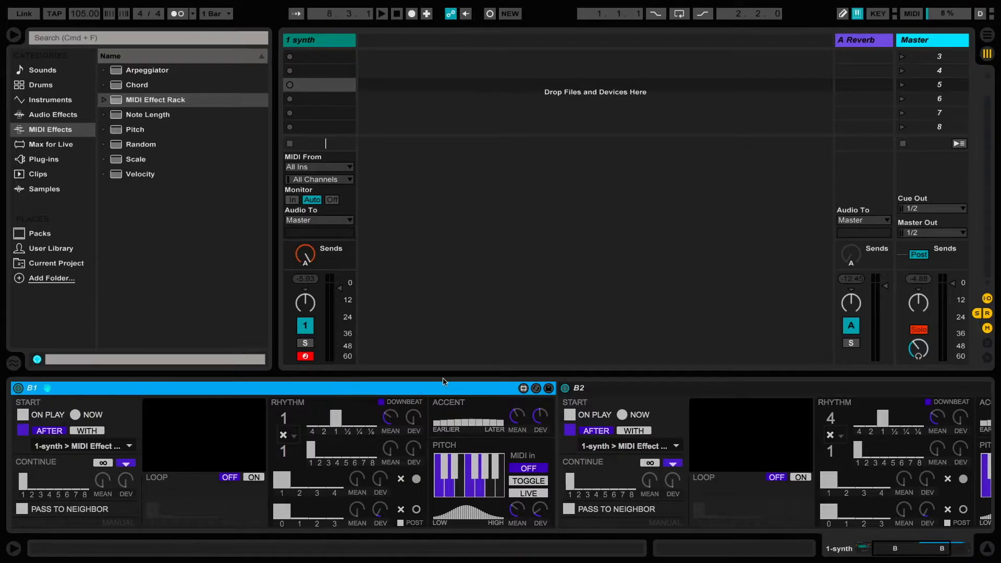
Step: Set device B2 to start With device B1 in the MIDI Effect Rack
click(672, 447)
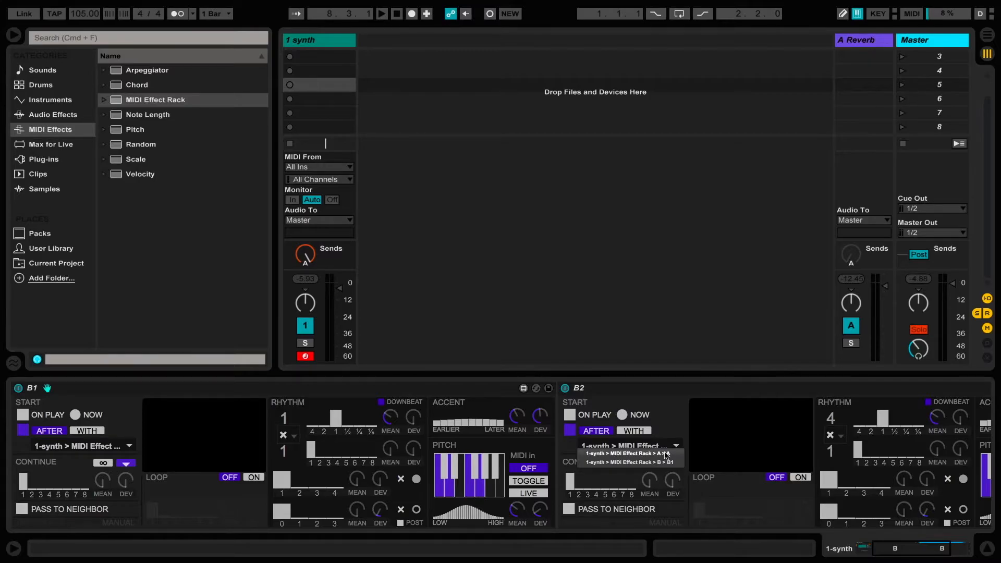
click(667, 463)
click(635, 432)
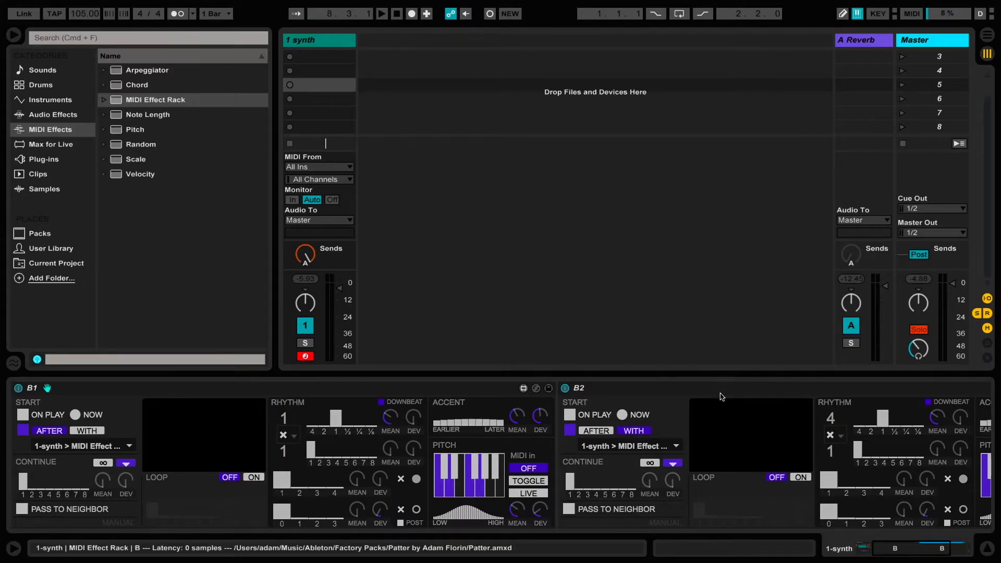
Step: Shift device B2's pitch distribution toward the high end and audition the linked Patter devices
scroll(721, 394, right, 3)
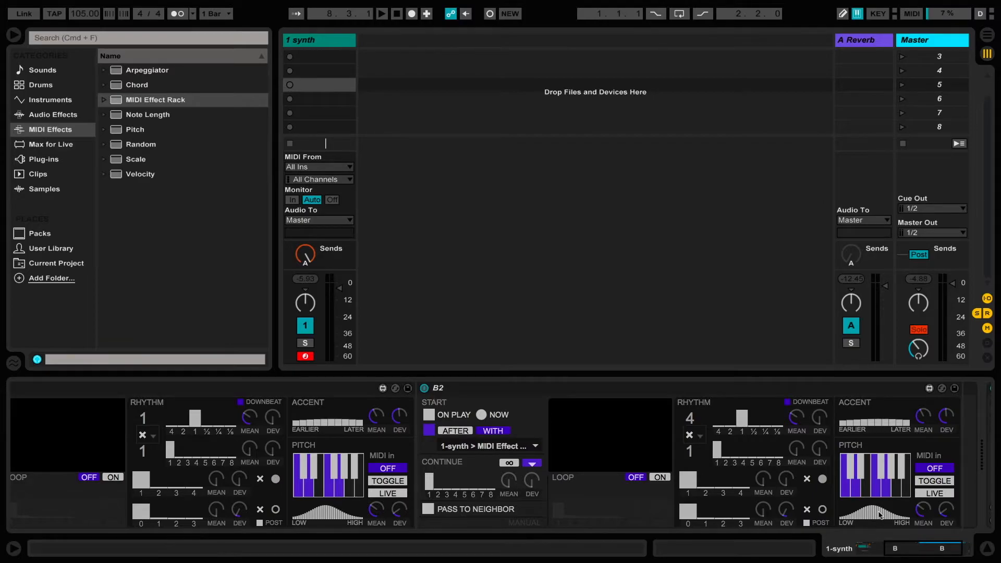
drag(885, 507, 897, 507)
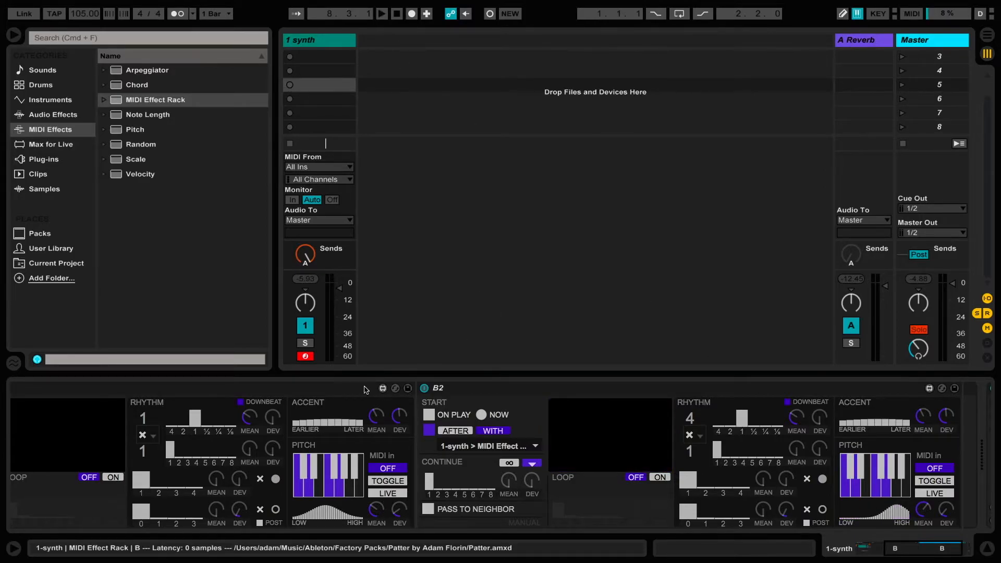
click(397, 14)
click(383, 14)
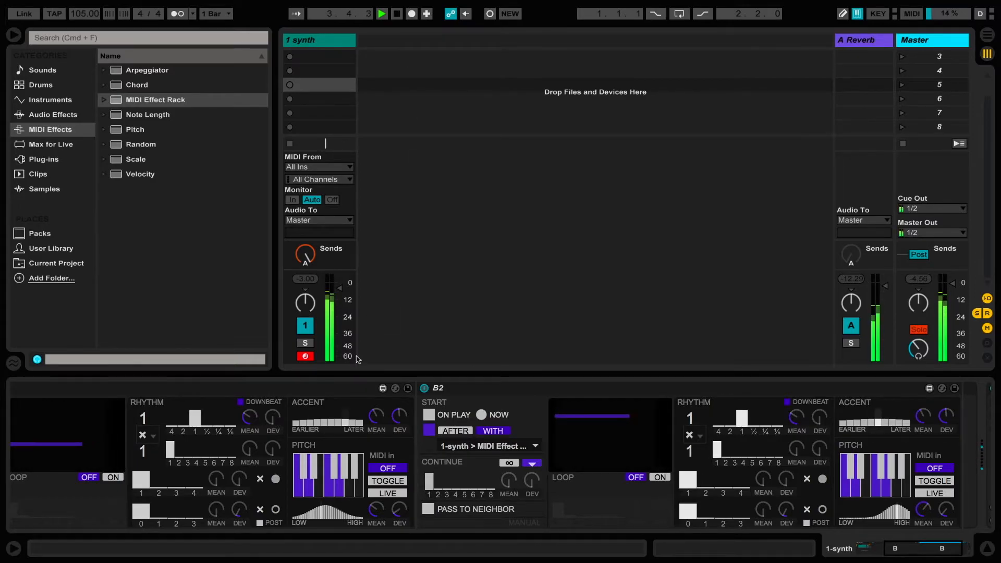
scroll(353, 387, up, 5)
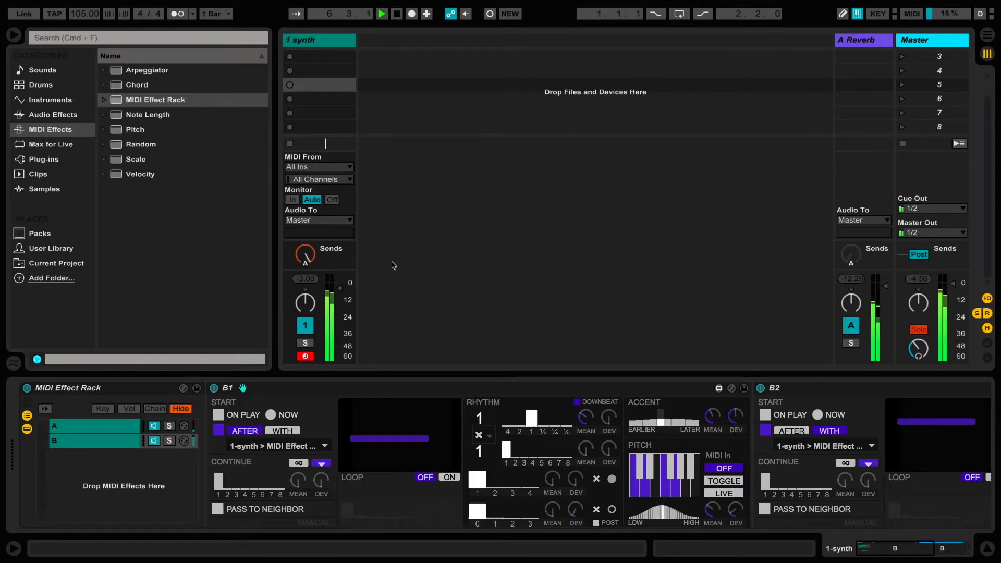
key(space)
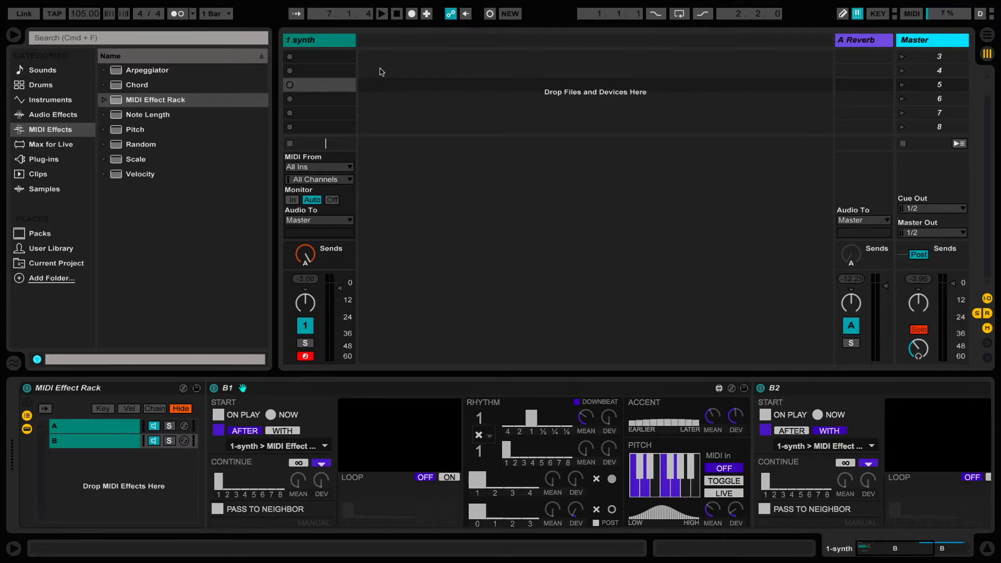
Step: Show the rack's macro controls and map device B1's upper Rhythm Mean dial to Macro 1
click(28, 403)
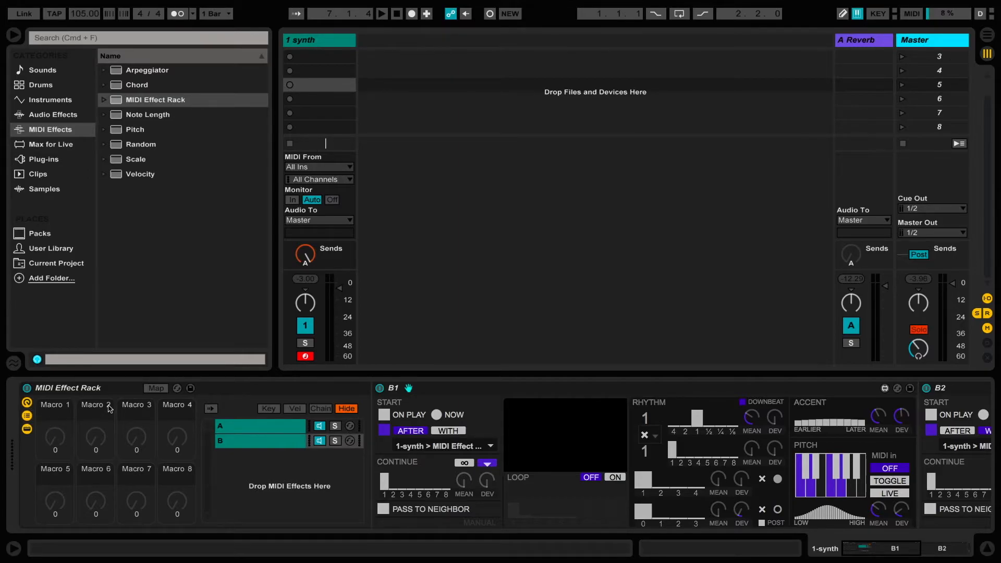
click(149, 391)
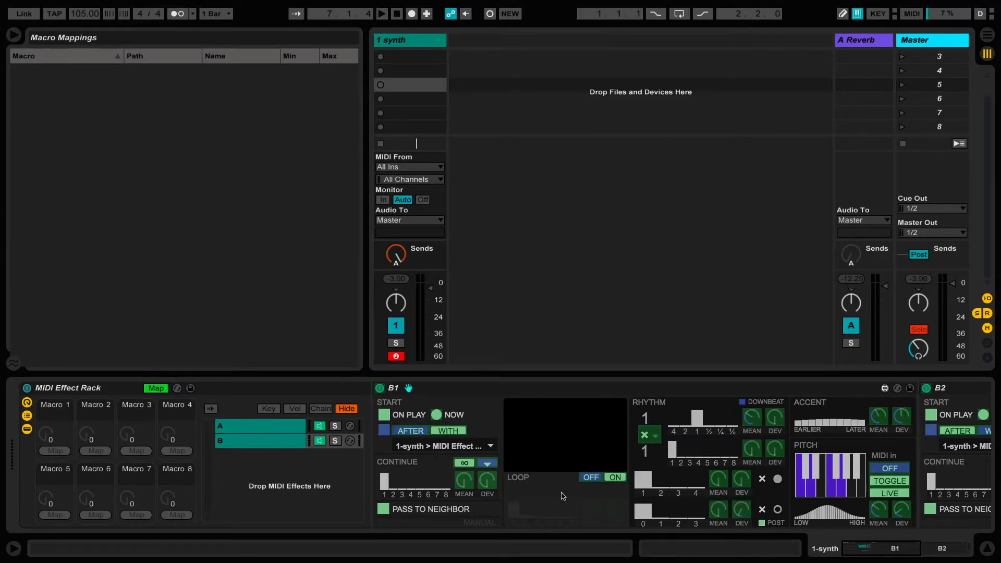
click(752, 423)
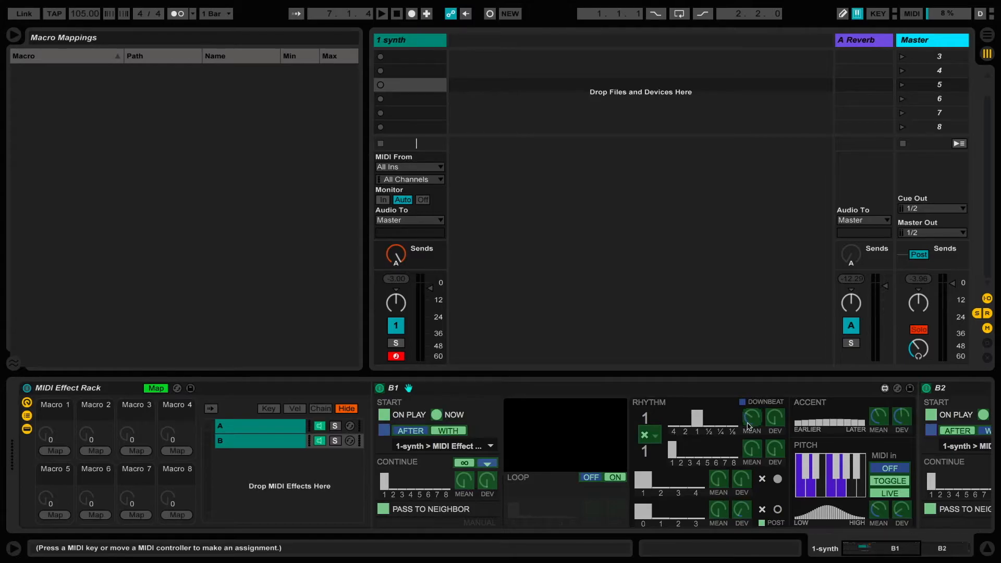
click(52, 451)
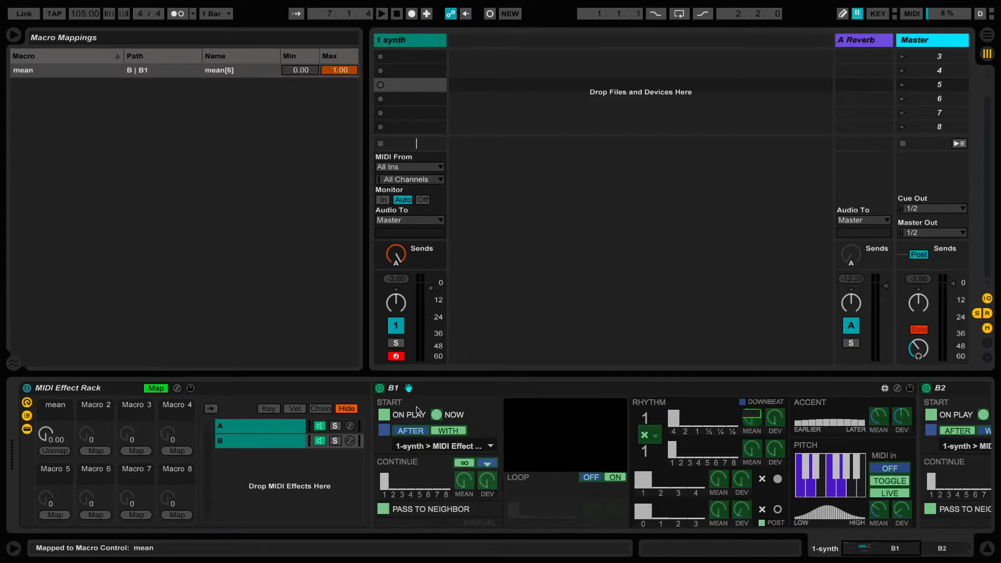
Step: Map the upper Rhythm Mean dials of devices B2 and A to that same first macro
scroll(704, 396, down, 10)
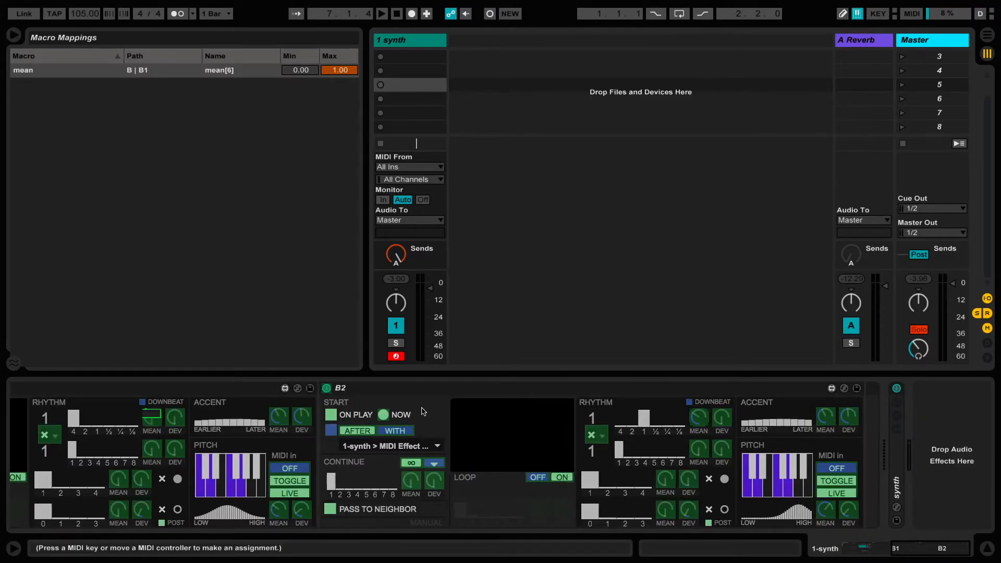
scroll(313, 449, up, 10)
click(55, 451)
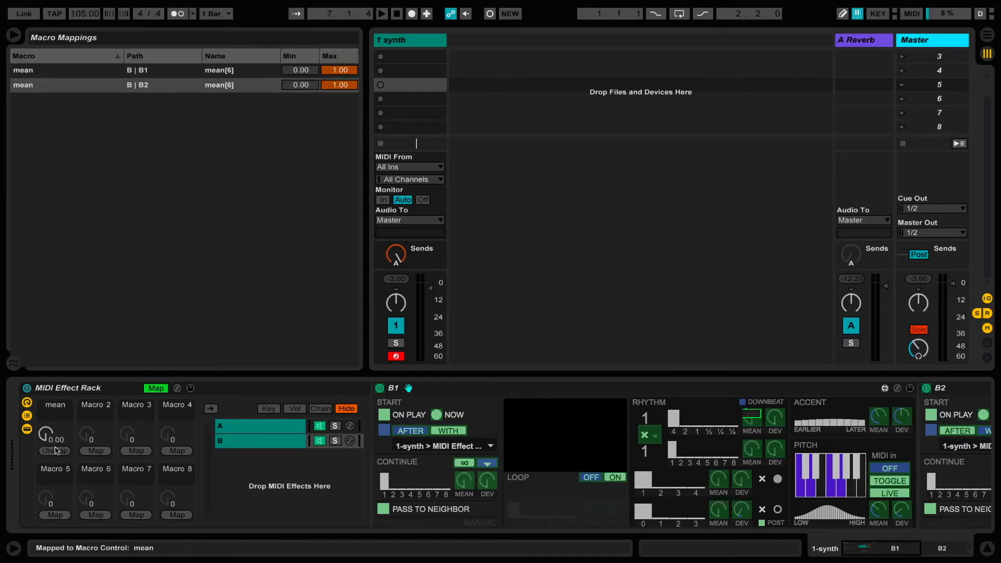
click(276, 435)
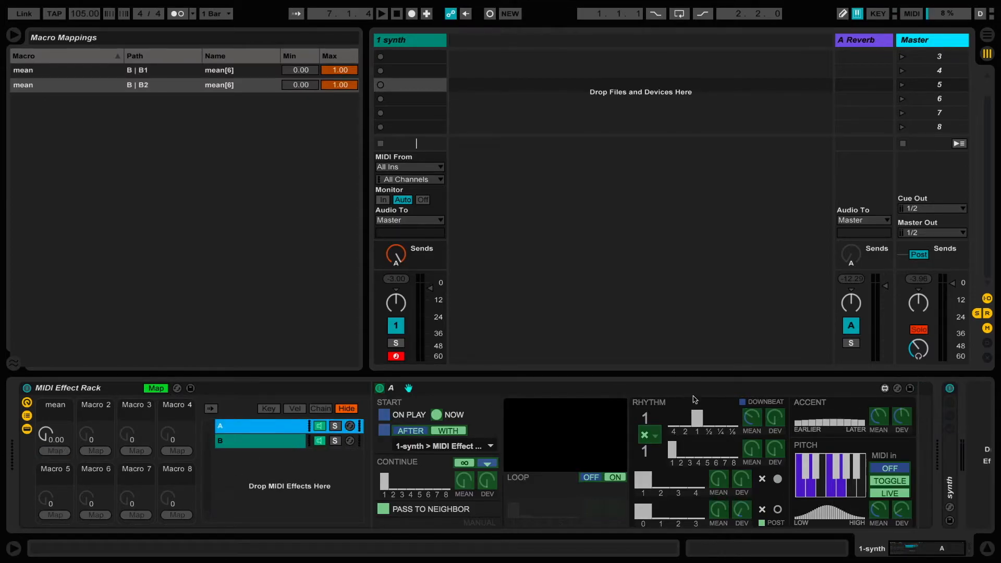
click(55, 451)
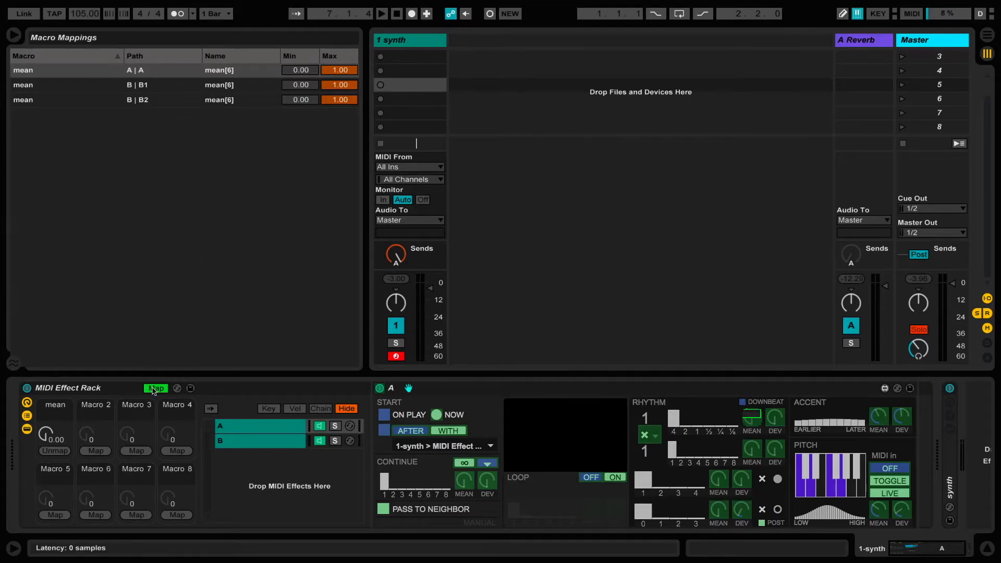
click(155, 389)
Step: Rename the rack's first macro as speed
key(super+r)
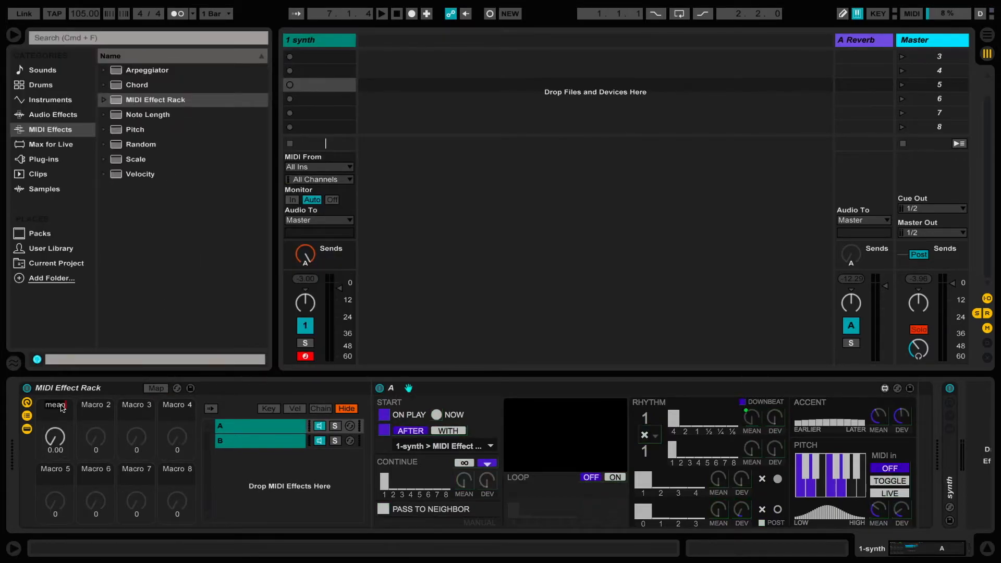
text(speed)
key(Return)
Step: Audition low and high settings of the speed macro during playback and leave it at 0.50
drag(57, 443, 58, 427)
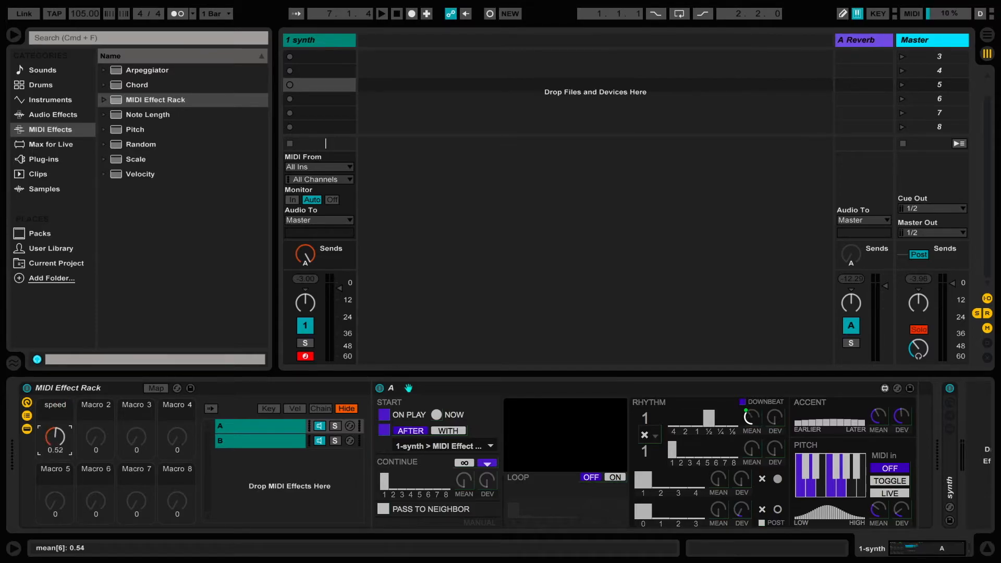
click(381, 14)
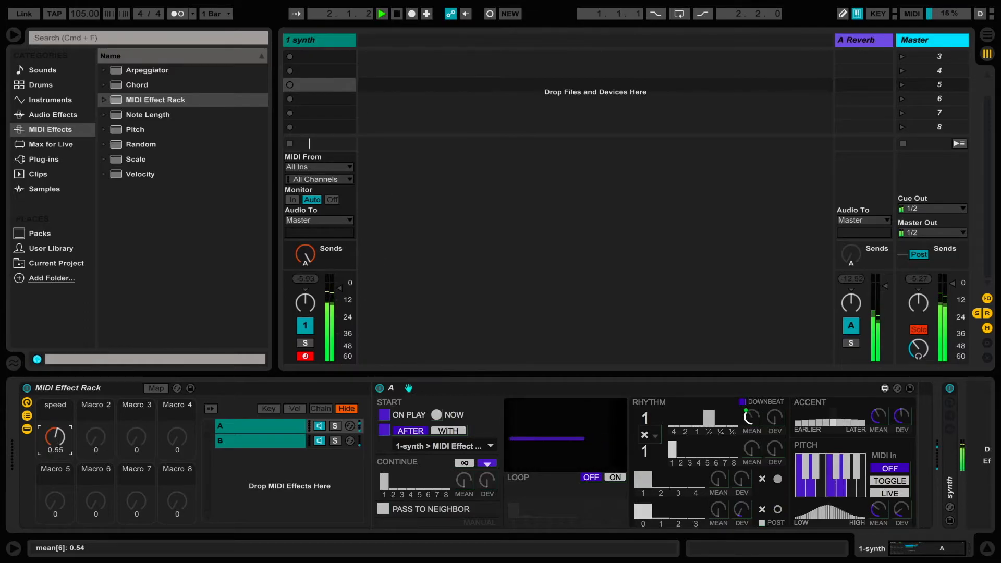
mouse_move(56, 440)
mouse_down()
mouse_move(56, 427)
mouse_move(57, 442)
mouse_up()
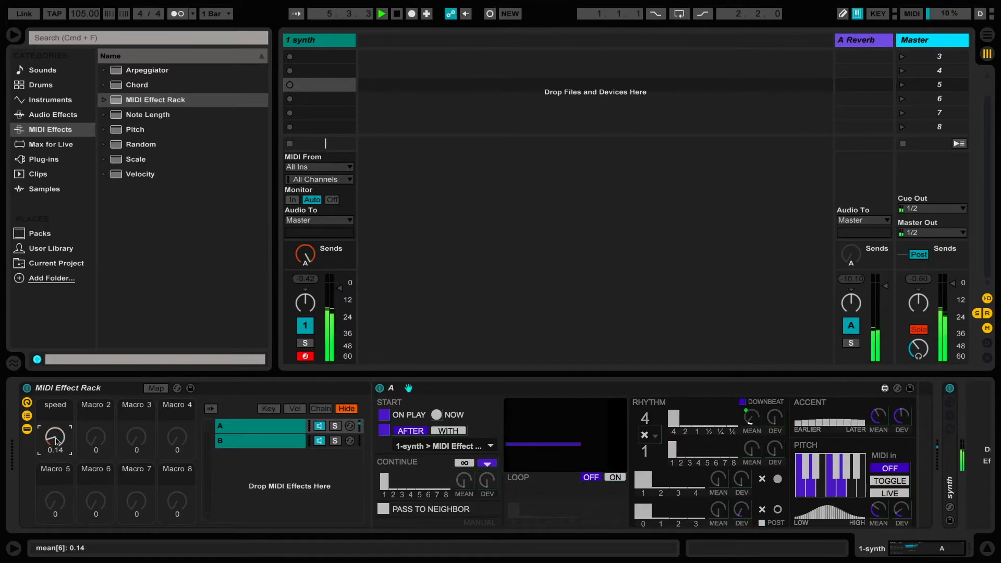
drag(57, 442, 56, 425)
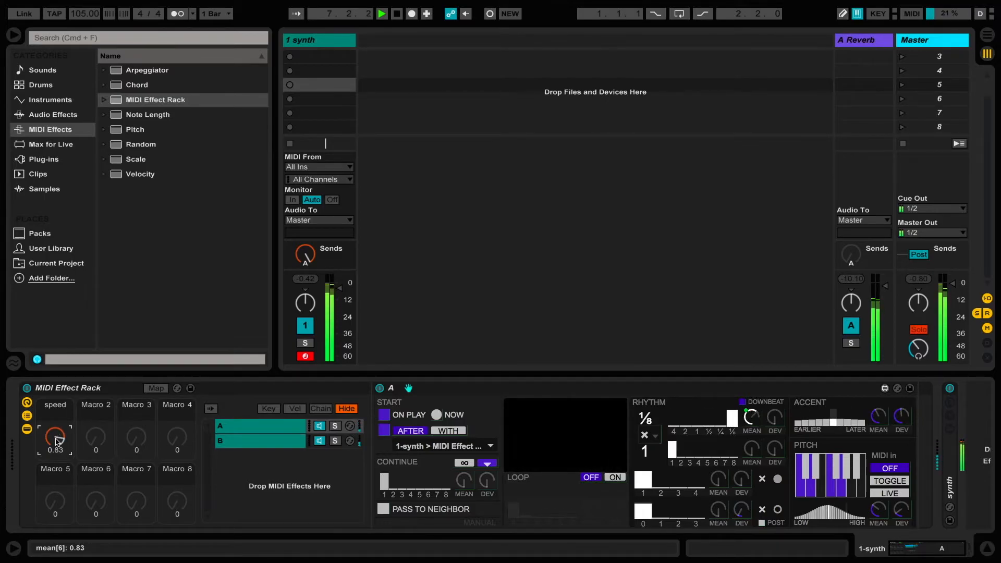
drag(57, 442, 57, 454)
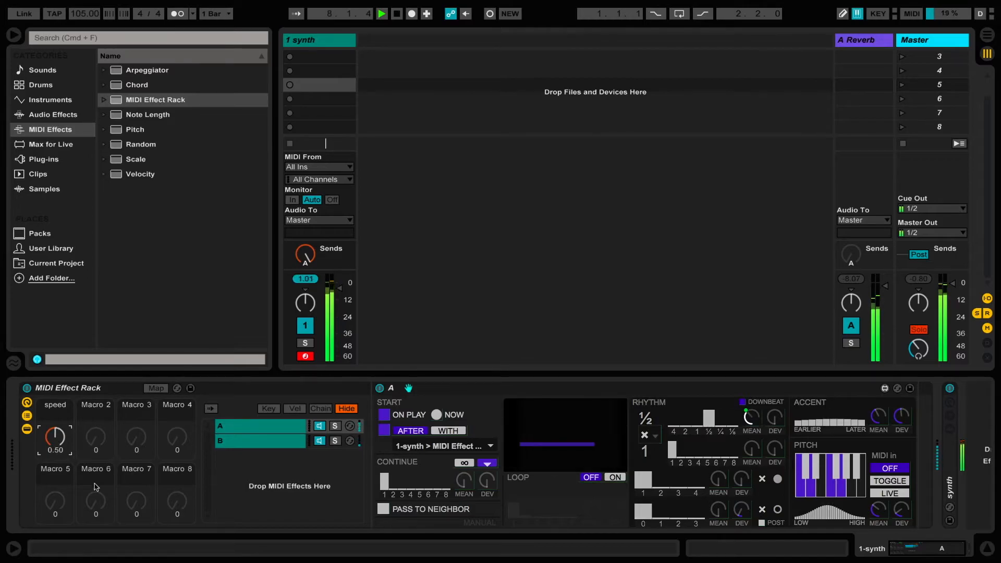
click(397, 14)
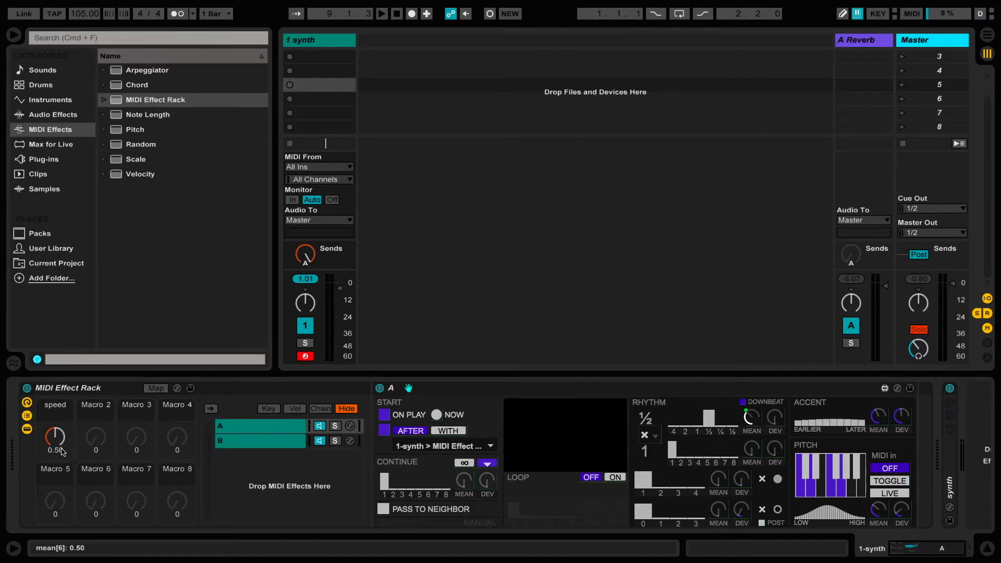
Step: Collapse the rack to only its macro controls, audition it briefly, and show the chain list again
click(27, 430)
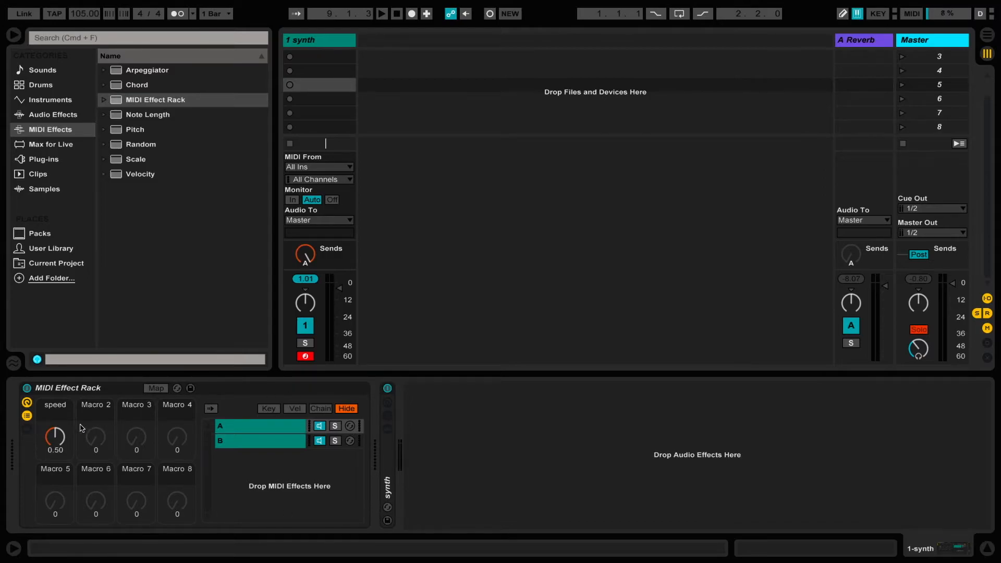
click(27, 418)
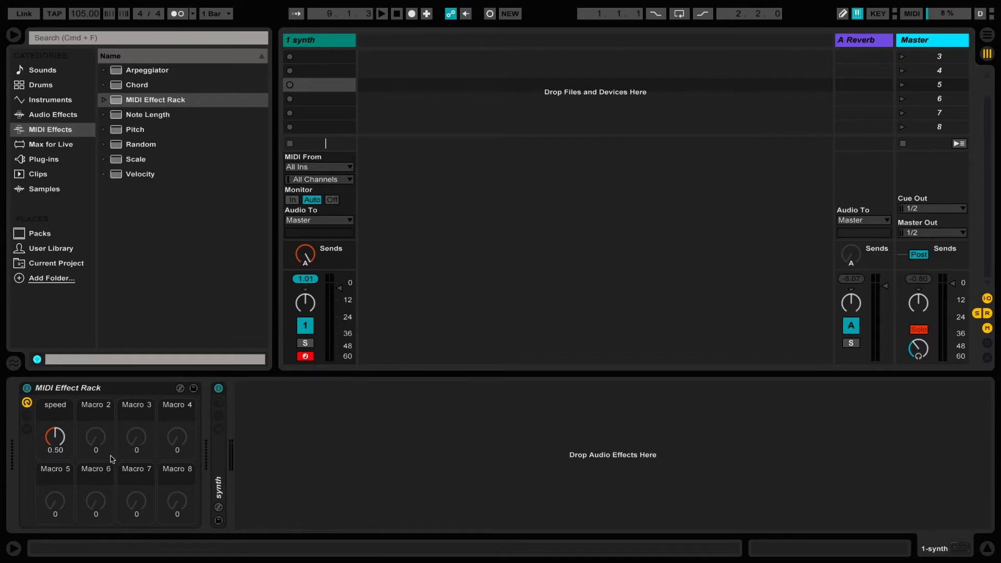
key(space)
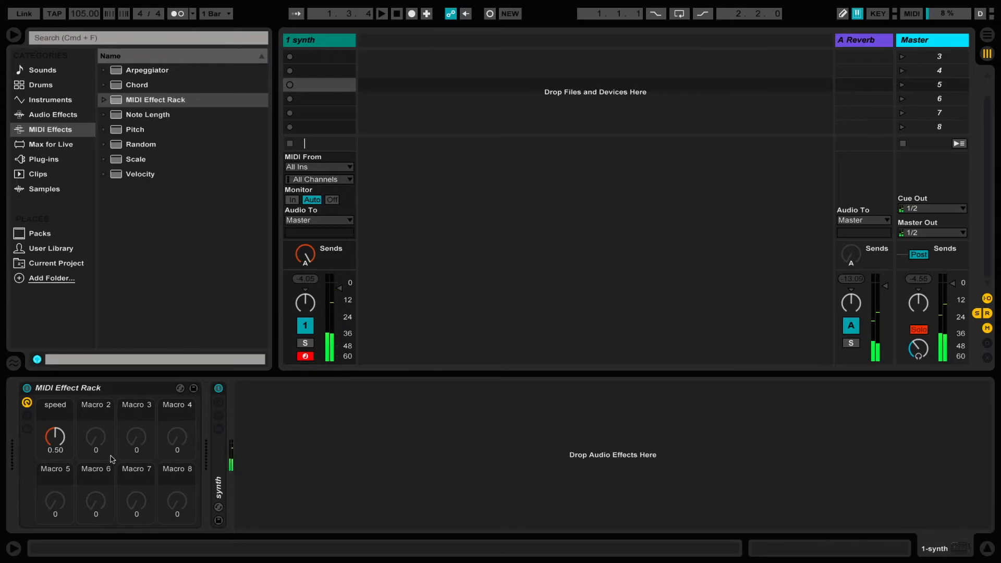
click(28, 421)
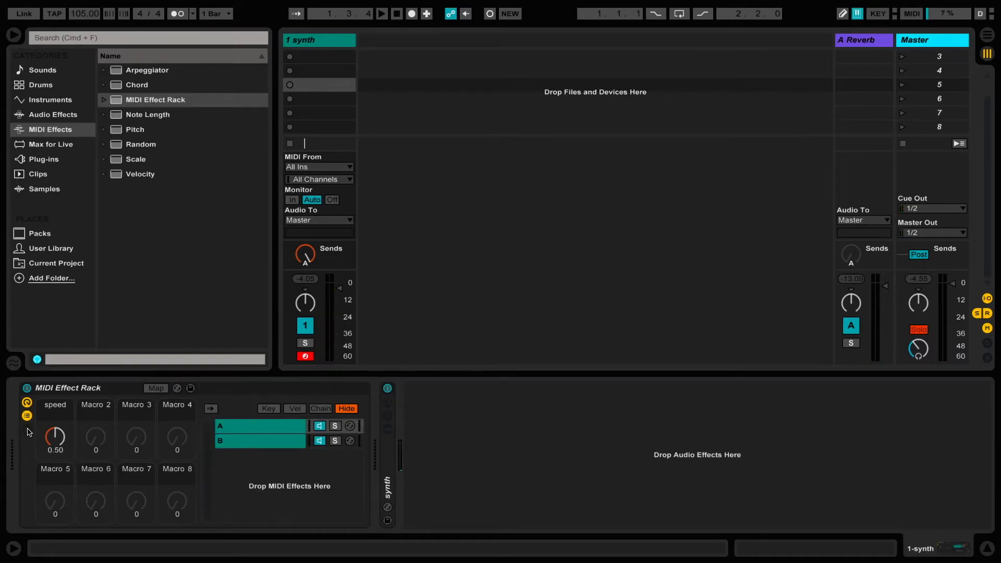
Step: Duplicate chain A in the MIDI Effect Rack and move the copy below chain B
right_click(250, 431)
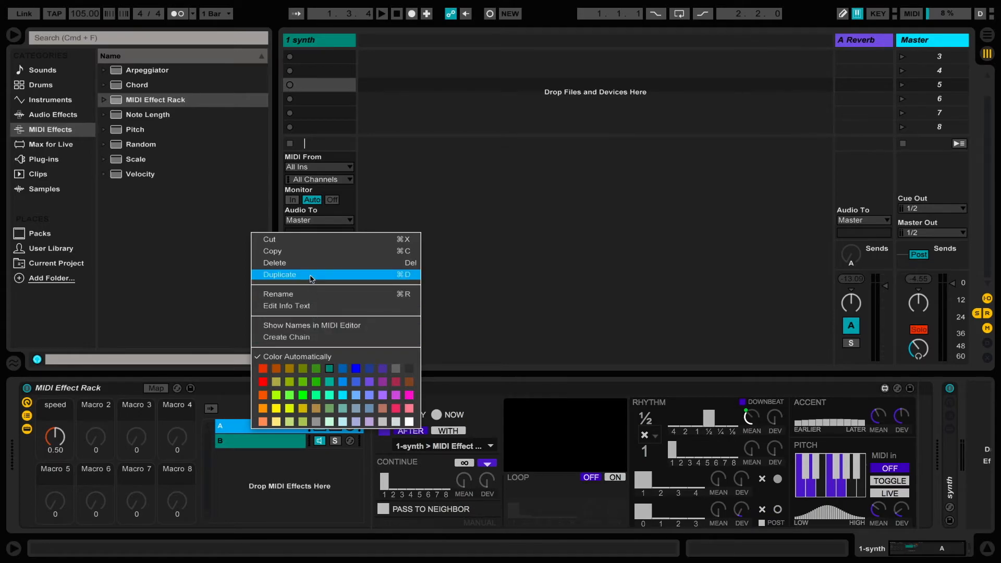
key(Return)
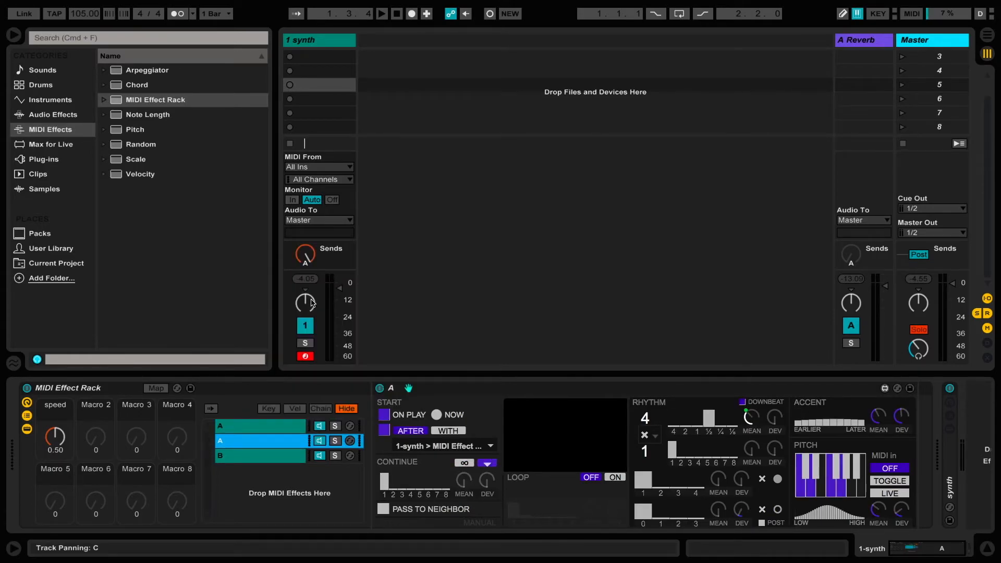
drag(265, 447, 260, 470)
Step: Rename both the duplicated chain and its Patter device as C
key(super+r)
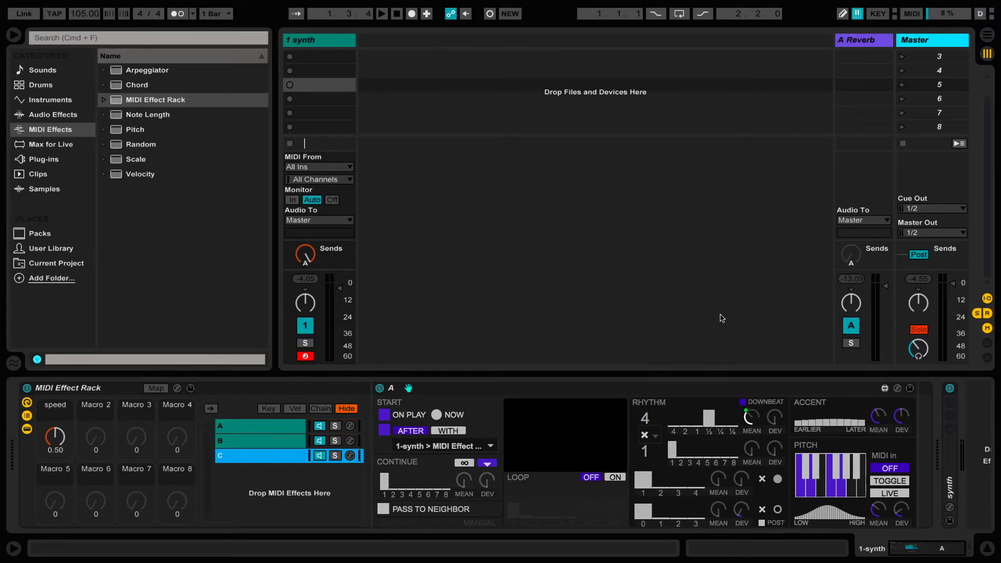
click(476, 388)
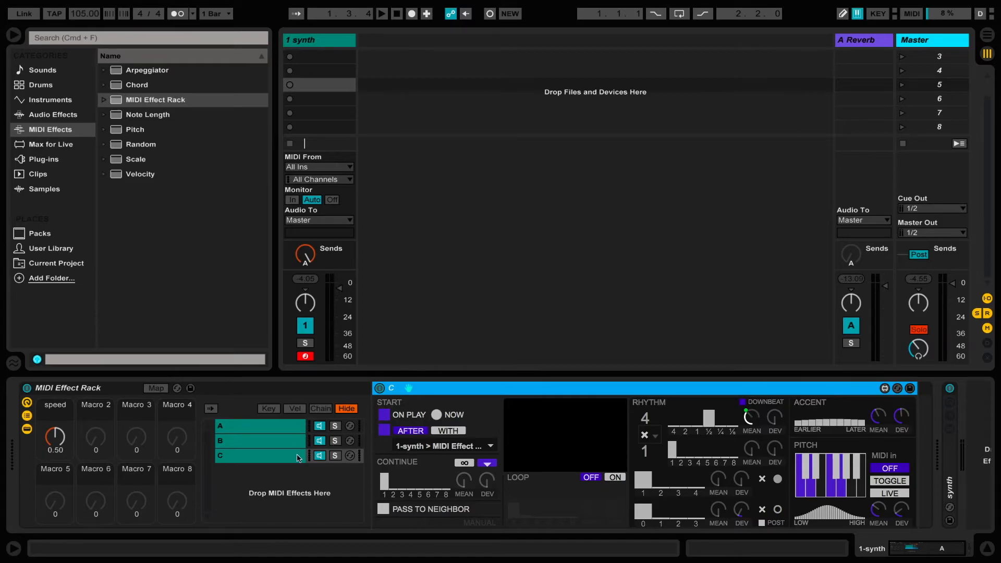
click(298, 456)
Step: Set device C to start After device B1 and turn off its On Play start
click(421, 447)
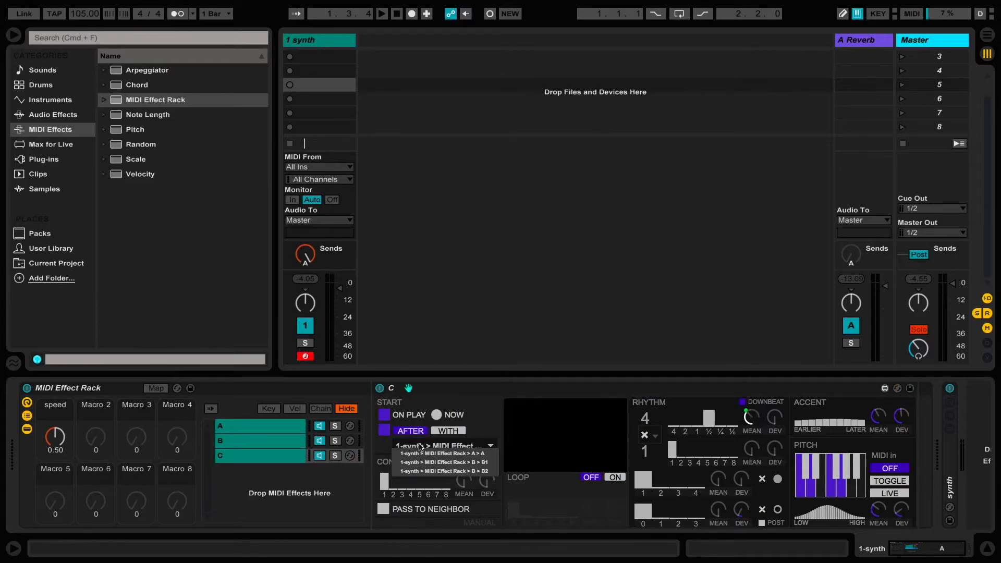
click(455, 463)
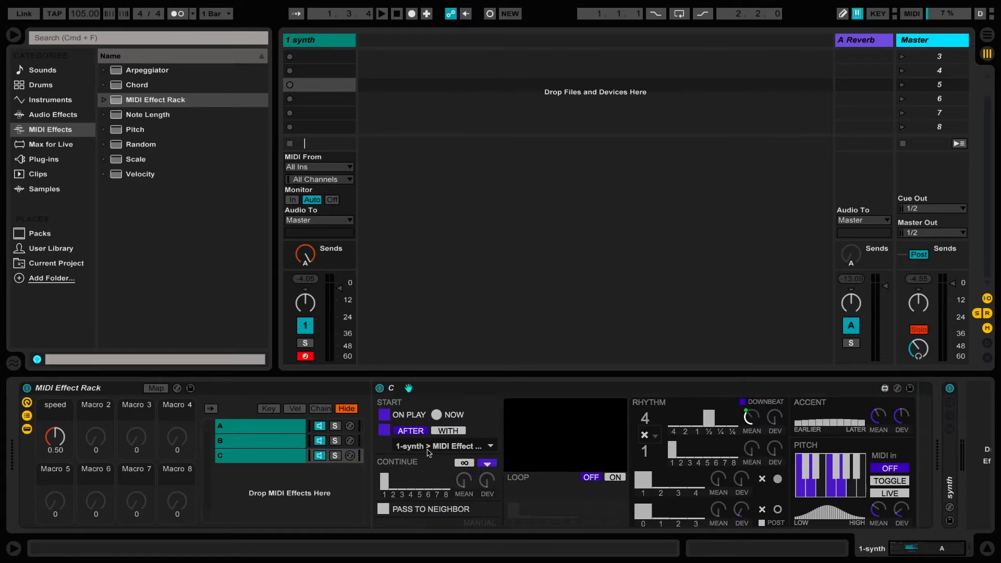
click(384, 415)
Step: Set device A in chain A to start After device C
click(284, 430)
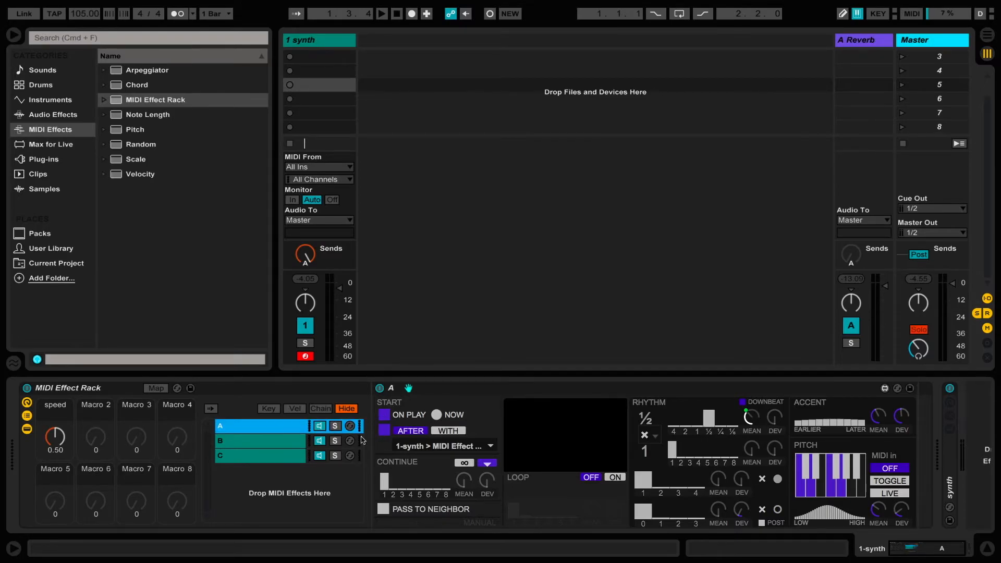
click(443, 450)
click(452, 474)
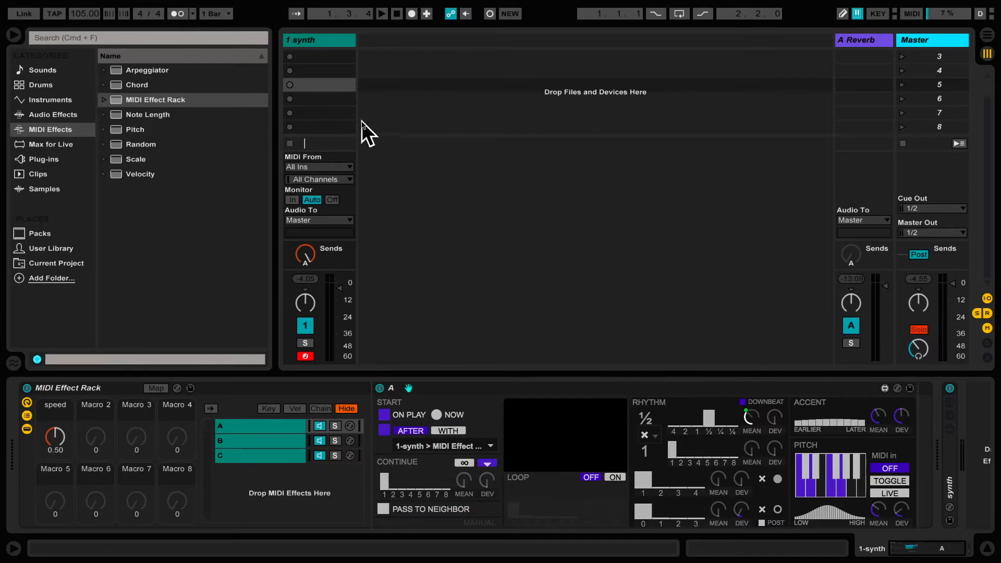
Step: Audition the loop of chains A, B and C, and check the macro mappings with chain C selected
click(382, 14)
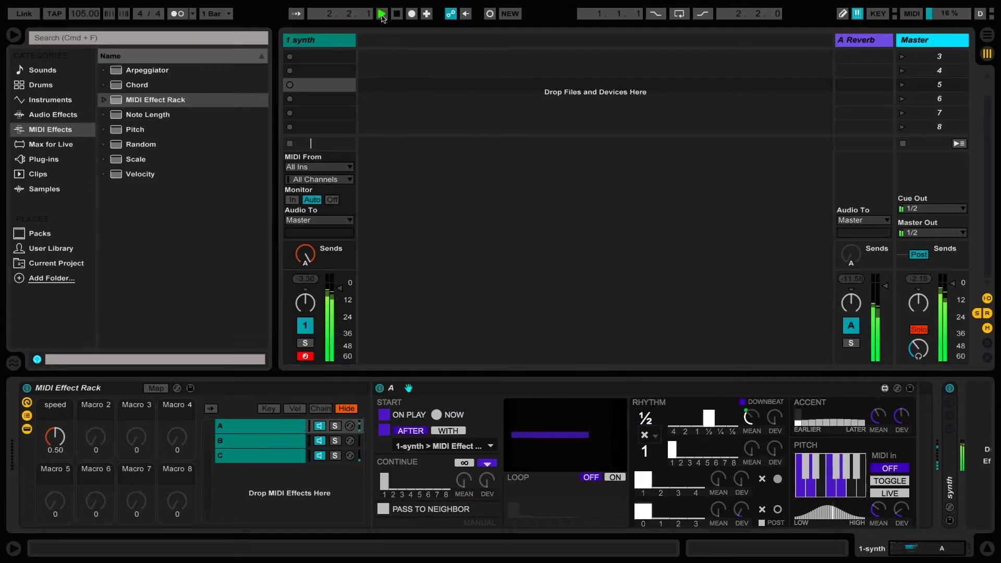
click(396, 14)
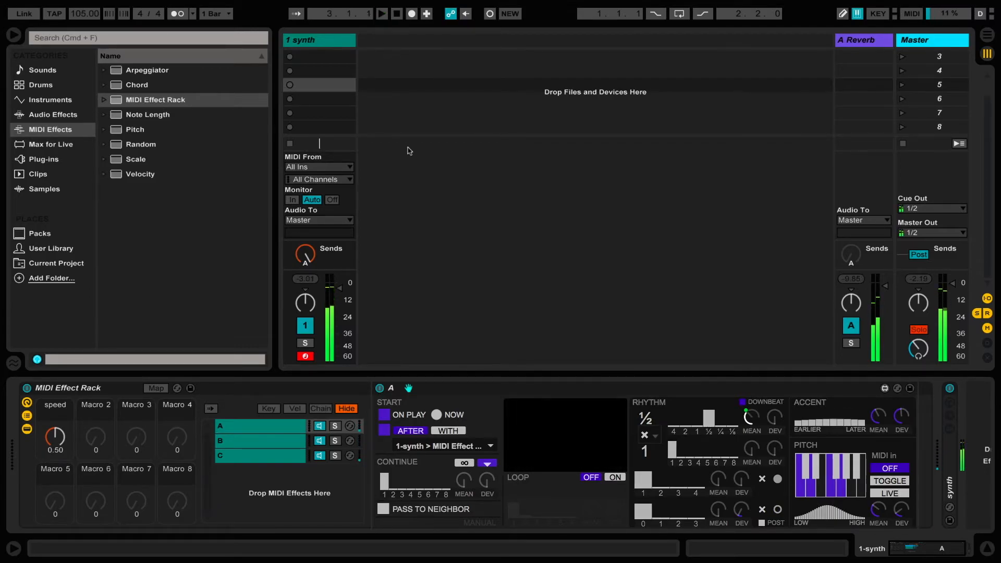
click(278, 462)
click(156, 388)
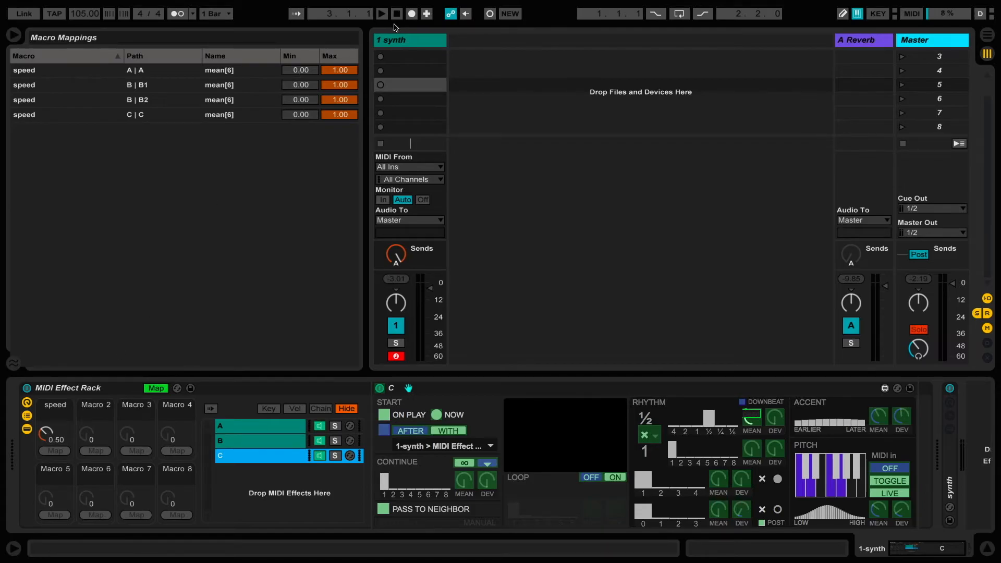
click(156, 388)
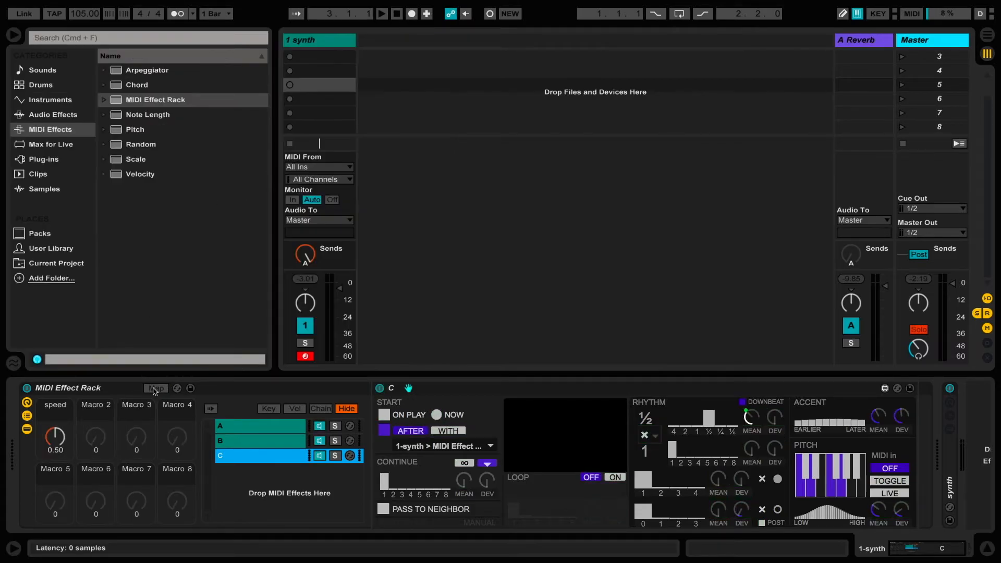
click(382, 14)
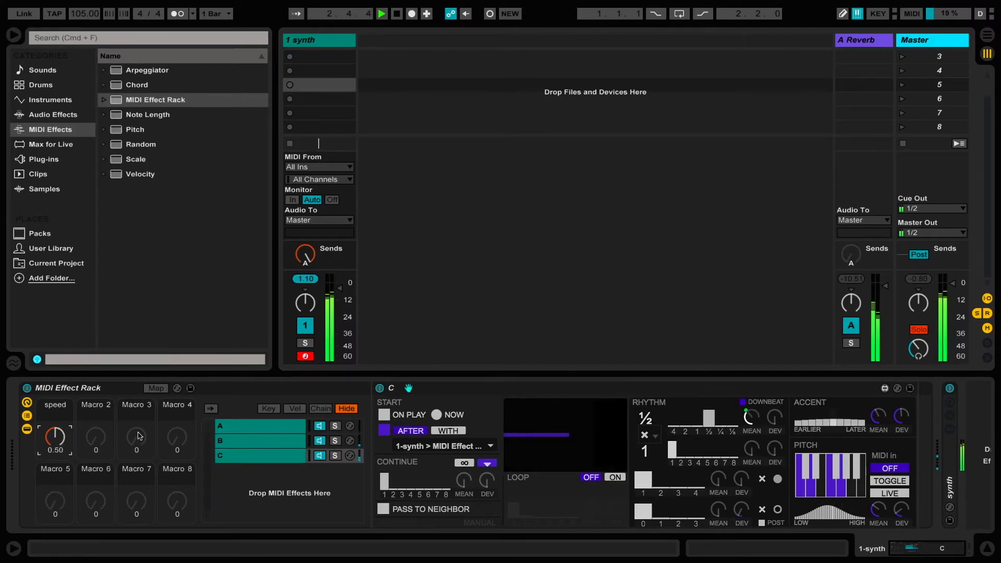
key(space)
Step: Shift device C's pitch distribution toward the low end and spread its Continue distribution over higher repeat counts
click(271, 455)
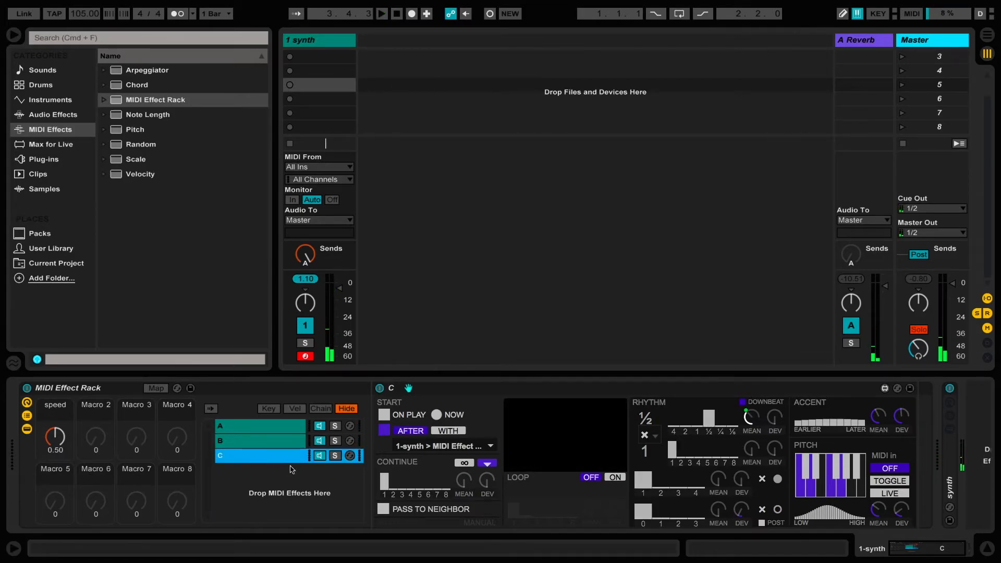
drag(829, 509, 802, 509)
drag(410, 484, 394, 478)
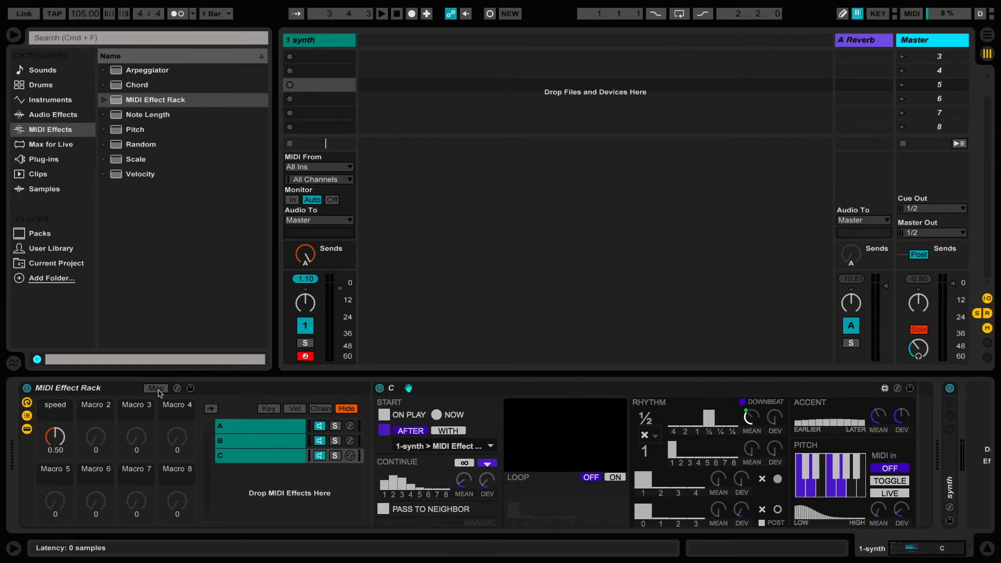
Step: Remove the speed macro mapping from device C's upper Rhythm Mean dial
click(156, 389)
click(753, 417)
key(Delete)
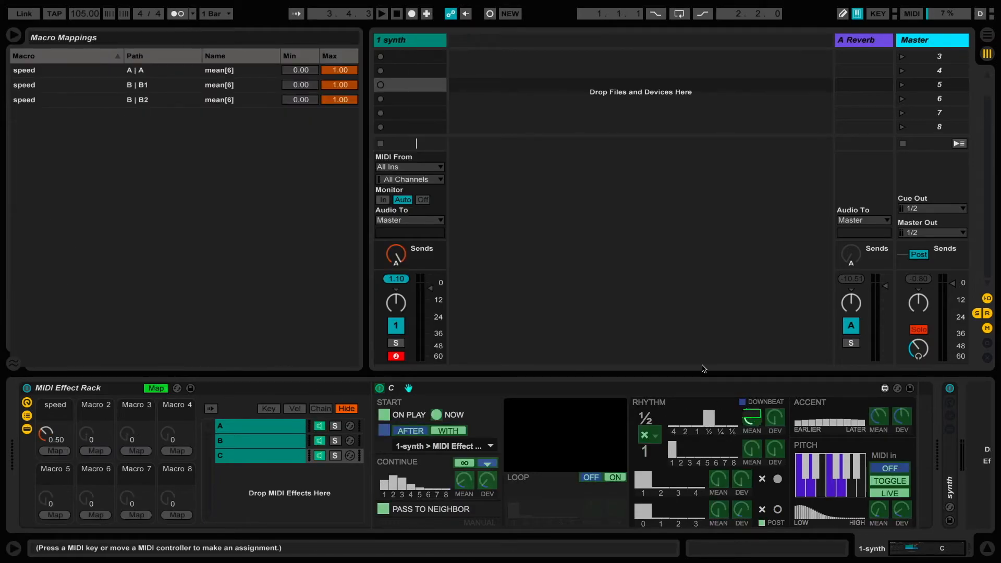
Step: Leave macro mapping mode and spread device C's lowest Rhythm distribution across the values 0 to 3
click(156, 389)
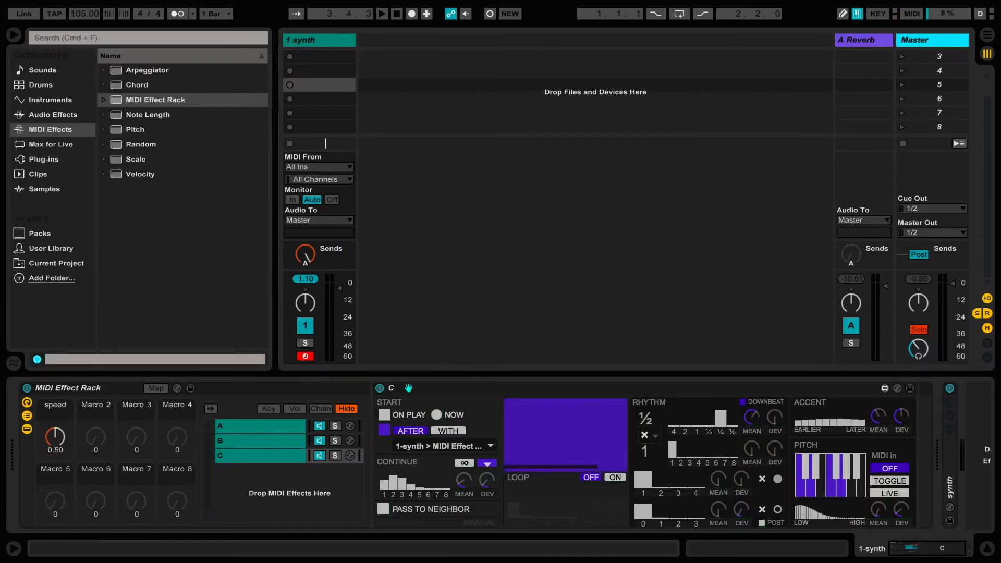
drag(681, 524, 658, 511)
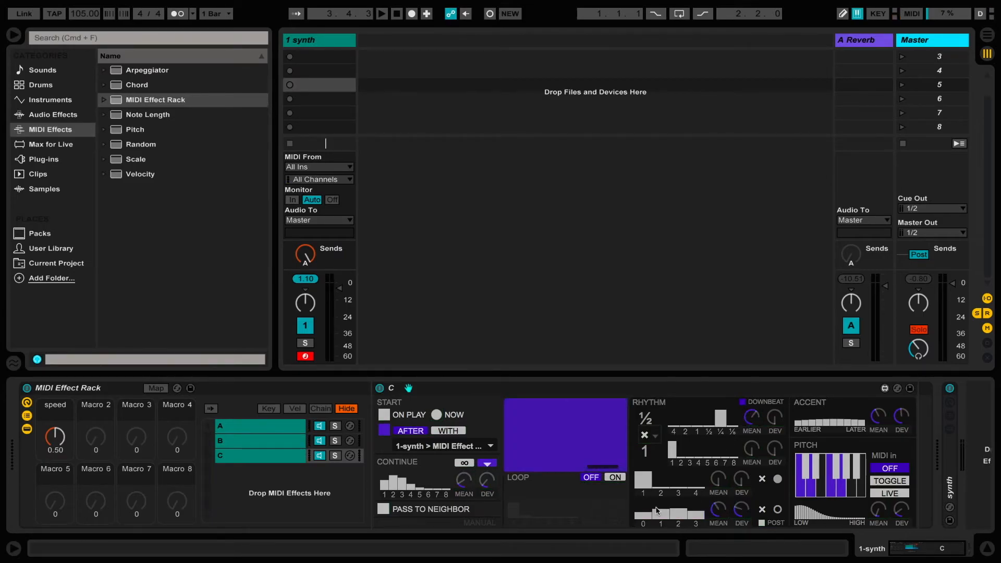
Step: Audition the loop of chains A, B and C while raising the speed macro to 0.72, and stop playback
click(383, 15)
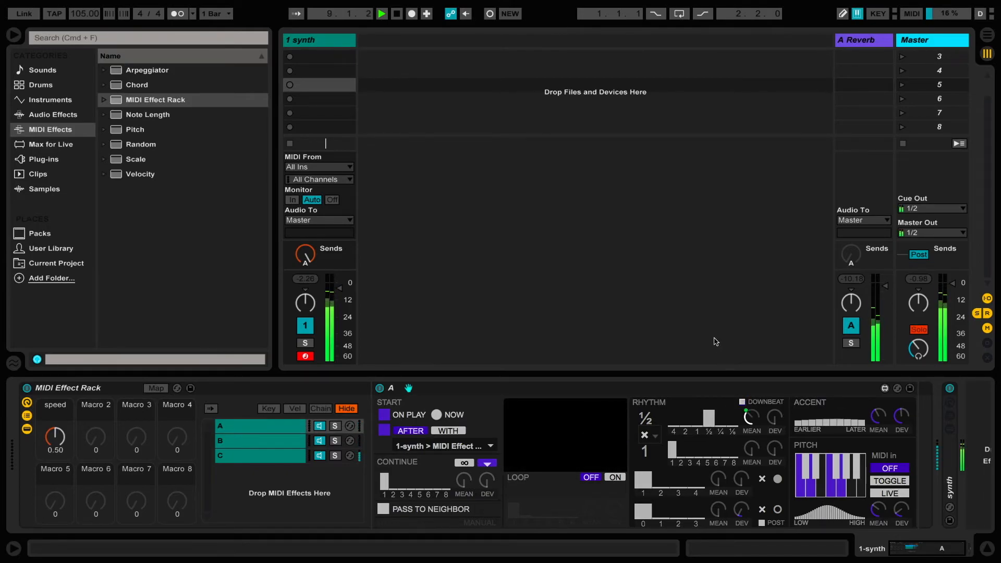
drag(56, 437, 56, 427)
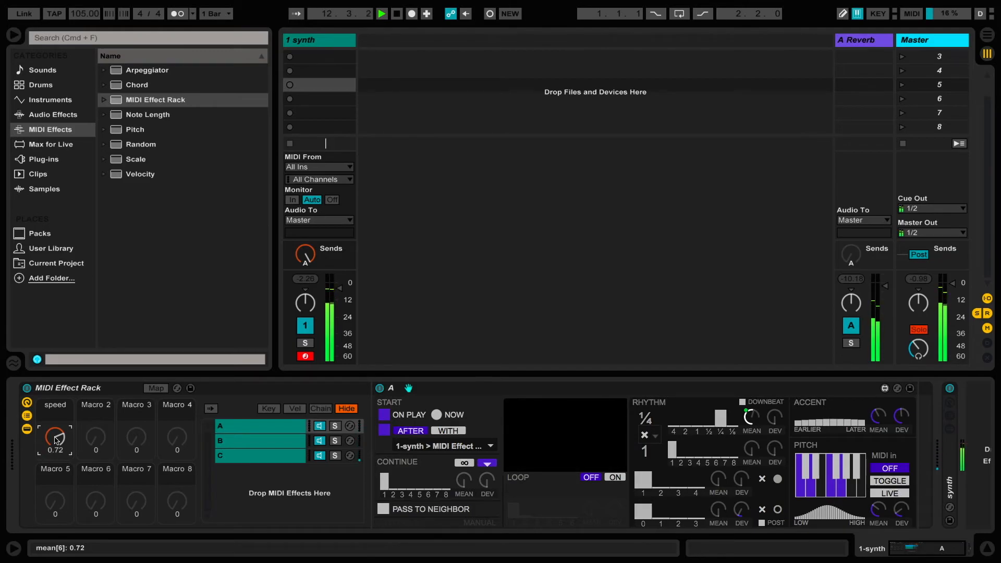
click(397, 14)
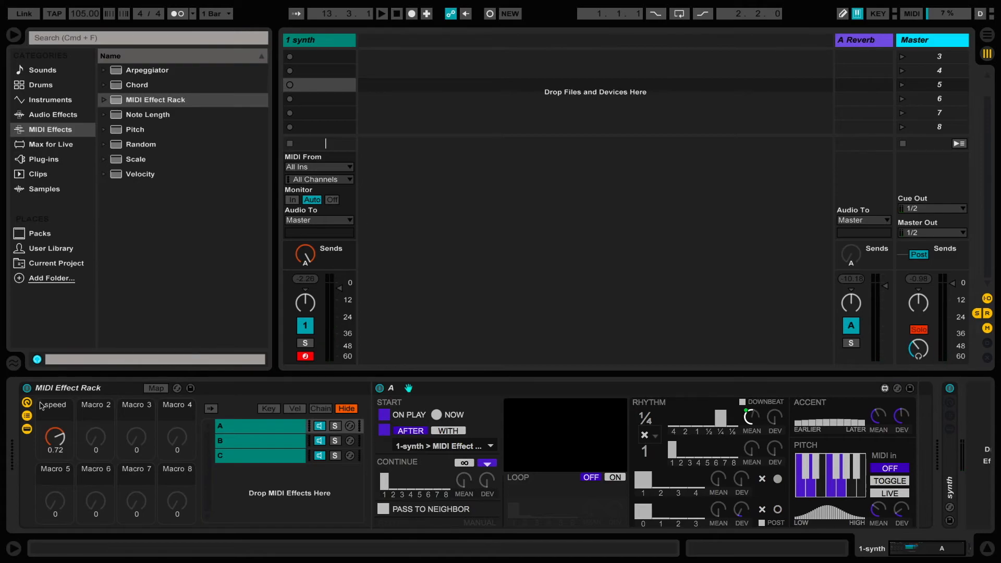
Step: Collapse the MIDI Effect Rack to its macro controls and delete it from the synth track
click(27, 429)
click(27, 415)
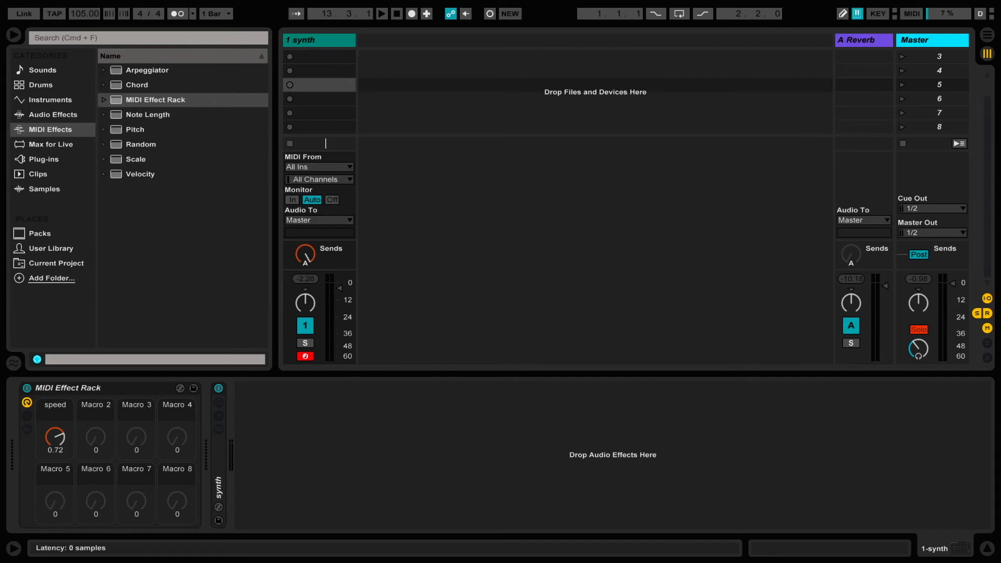
click(27, 440)
key(Delete)
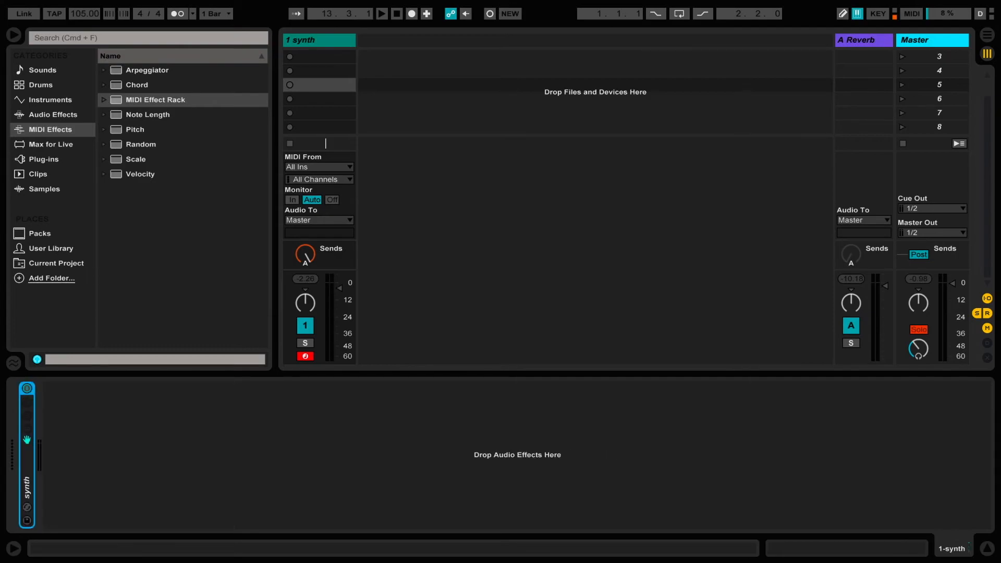
Step: Load the Minimaloopism preset from the Polyphonic presets of the Patter by Adam Florin pack onto the synth track
click(40, 234)
click(114, 115)
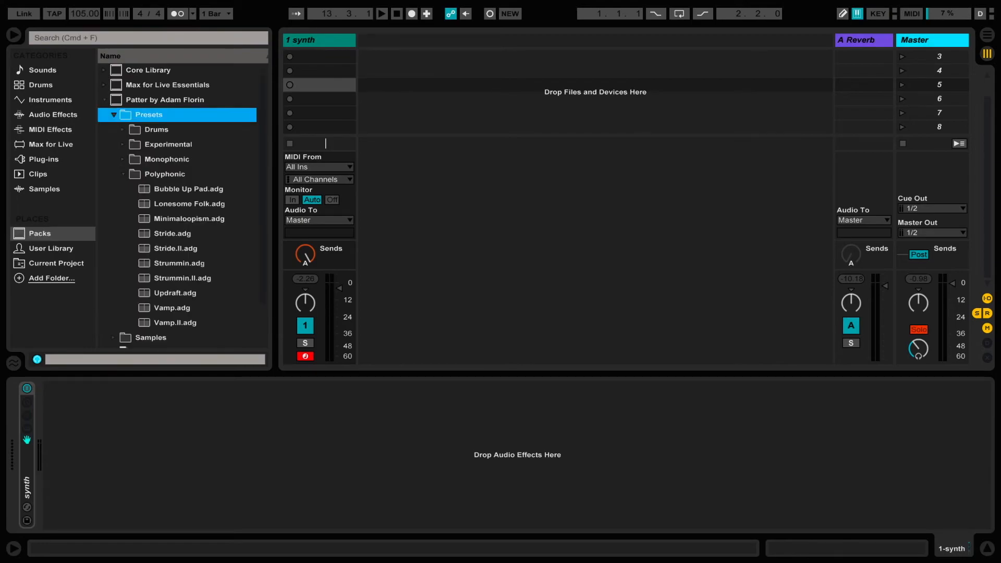
click(165, 174)
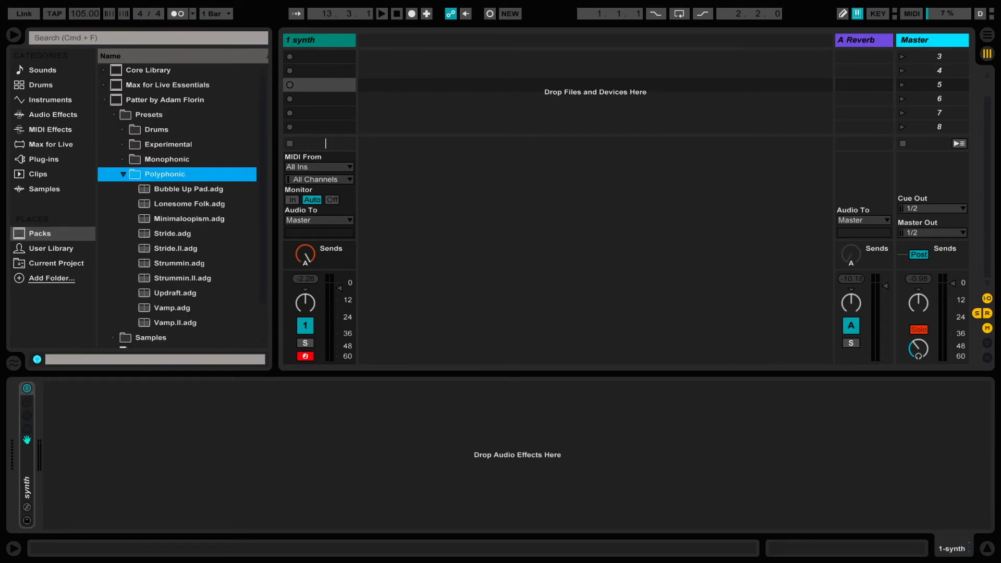
click(188, 218)
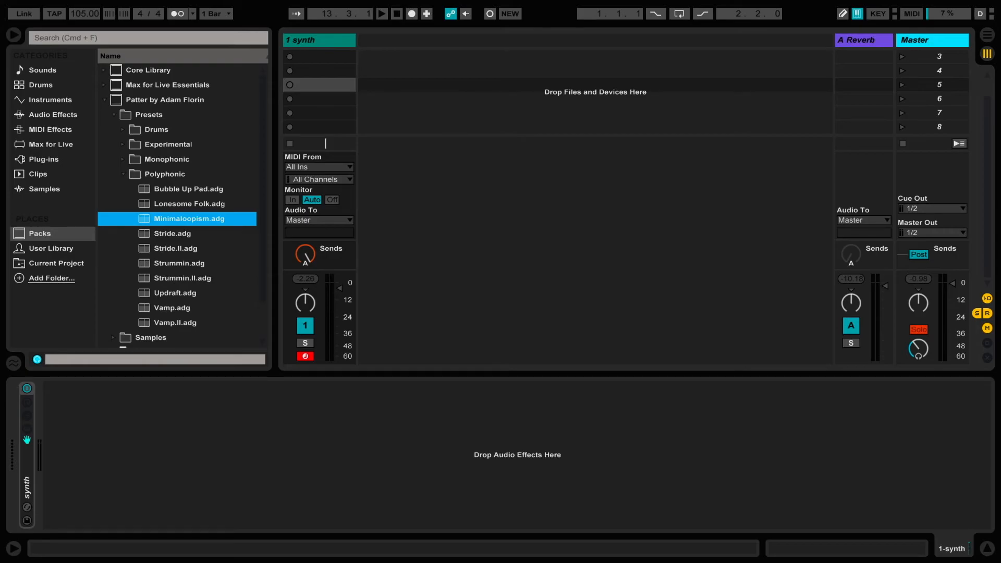
key(Return)
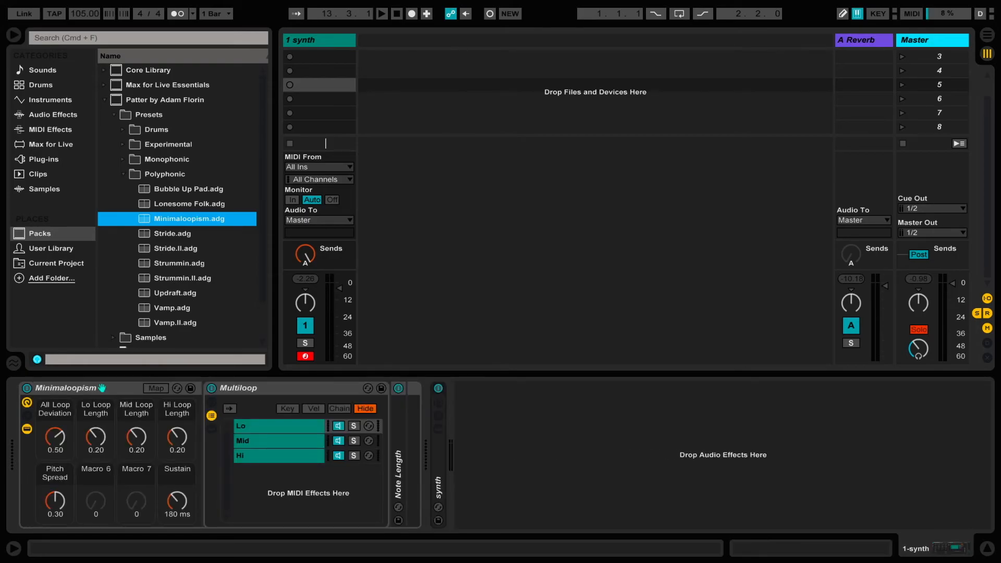
Step: Inspect the Multiloop rack and Note Length device inside Minimaloopism, and collapse the preset to its macro controls
click(101, 388)
click(264, 388)
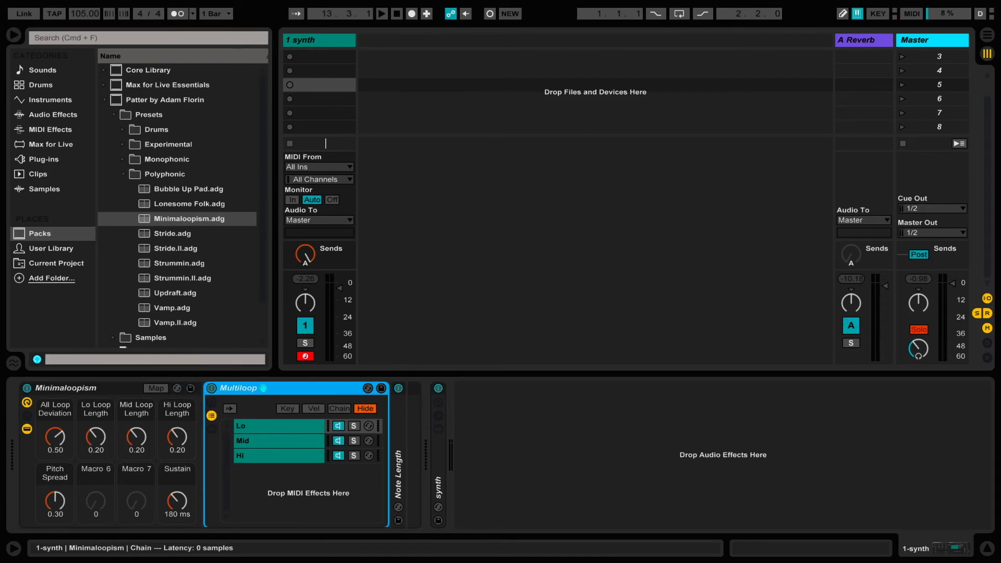
double_click(400, 469)
double_click(461, 388)
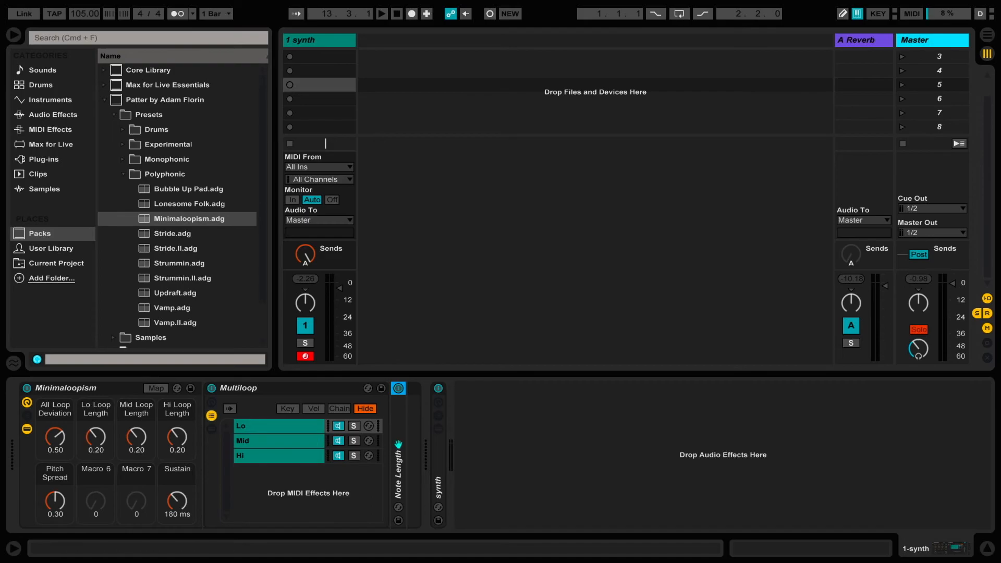
click(26, 429)
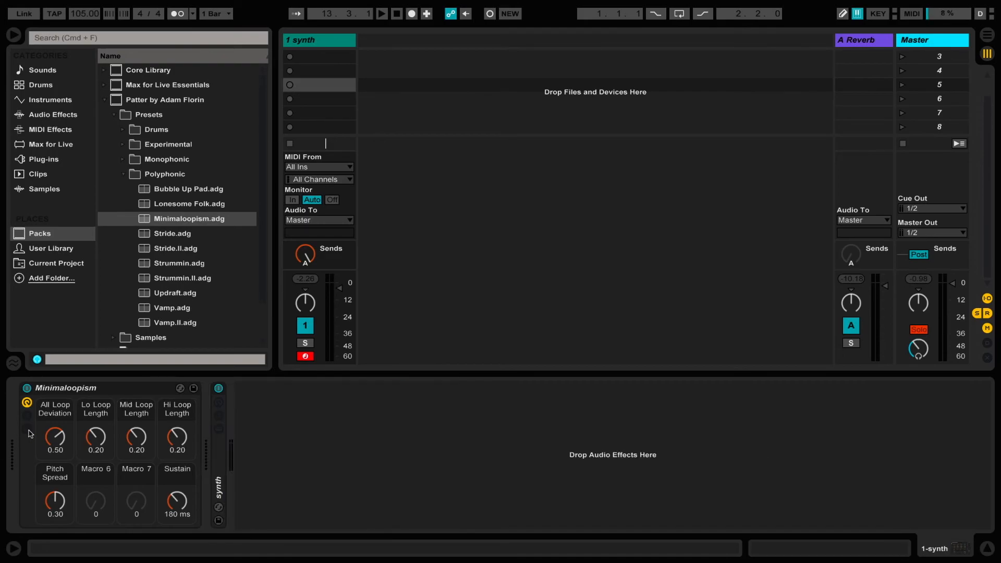
Step: During playback, set All Loop Deviation to 0.59, Lo, Mid and Hi Loop Length to 0.16, 0.32 and 0.40, Pitch Spread to 0.23 and Sustain to 172 ms
click(382, 13)
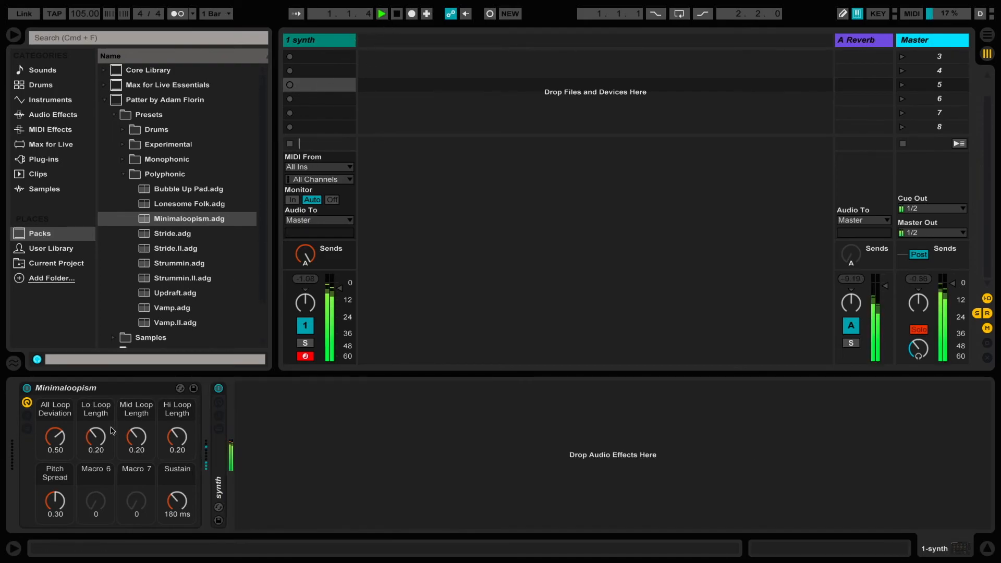
drag(56, 437, 125, 458)
drag(188, 442, 188, 453)
drag(55, 501, 56, 504)
drag(137, 438, 137, 435)
drag(43, 451, 44, 441)
drag(144, 434, 144, 431)
drag(175, 507, 176, 511)
drag(177, 440, 177, 428)
drag(96, 438, 96, 433)
drag(45, 507, 46, 510)
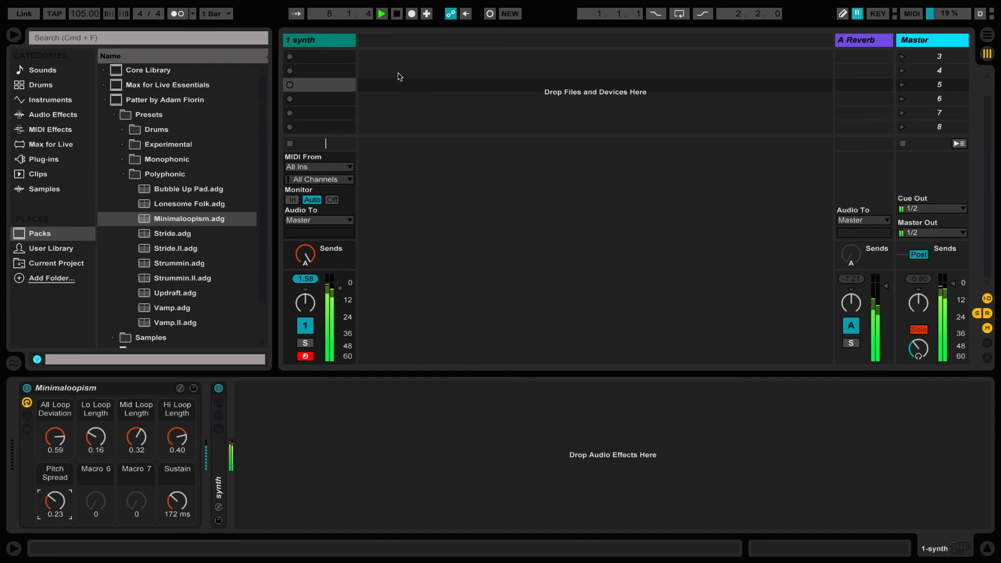
Step: Stop playback and restart it from the beginning to audition the adjusted Minimaloopism preset
scroll(398, 74, up, 1)
click(397, 14)
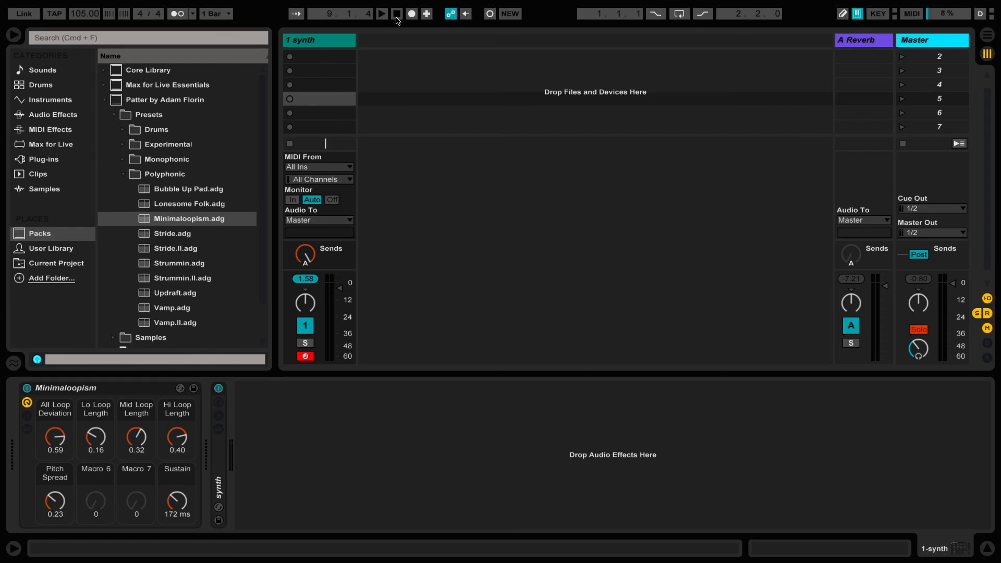
click(384, 17)
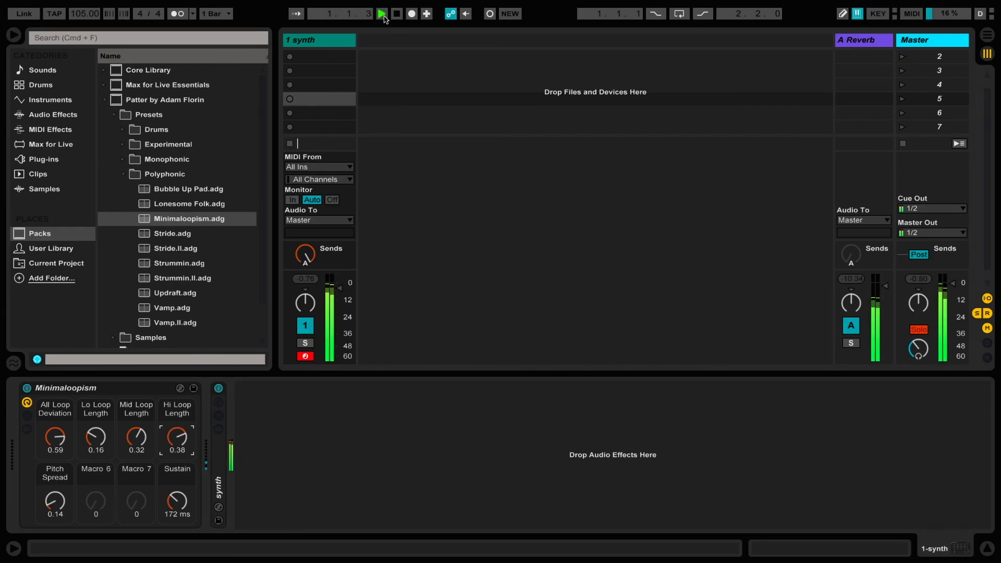